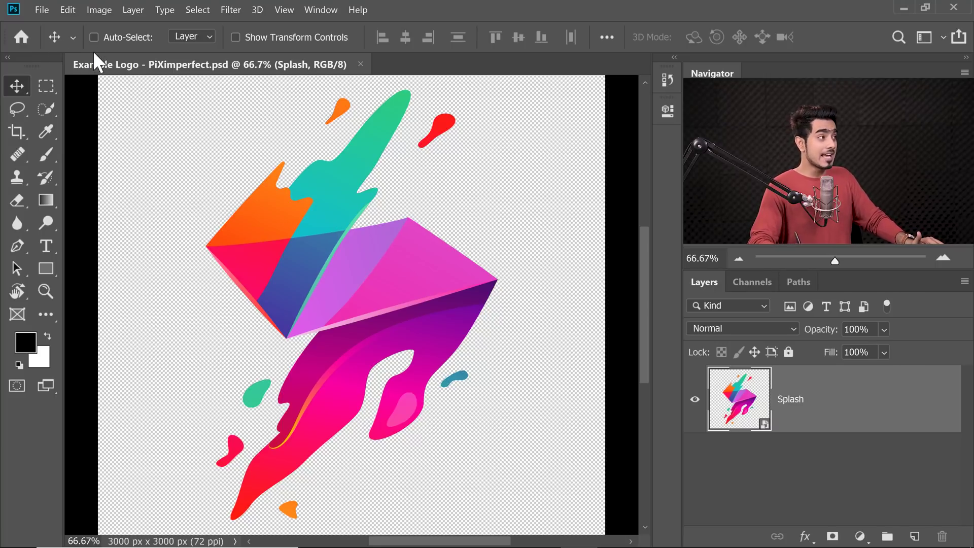
- Open Export As for the splash logo and try JPG as the export format
left_click(43, 11)
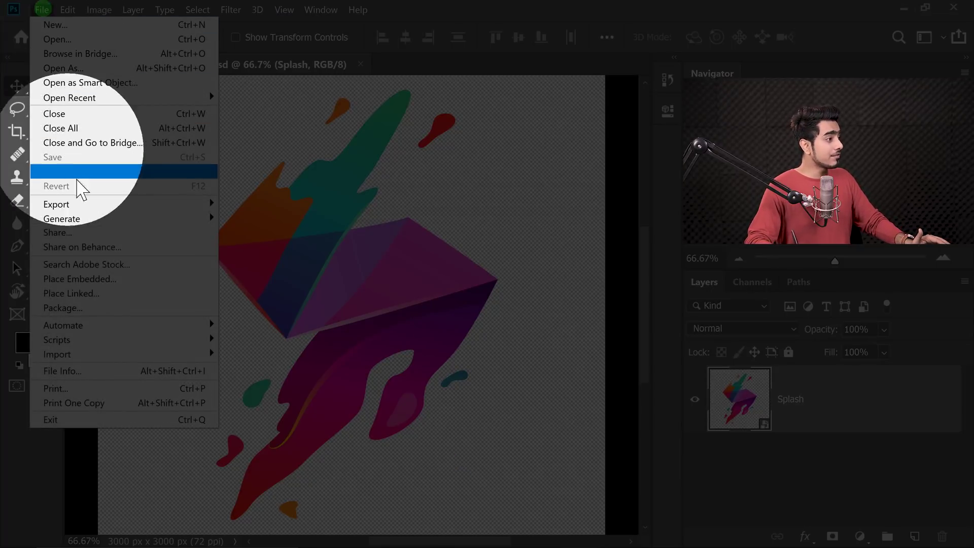
mouse_move(193, 205)
left_click(251, 219)
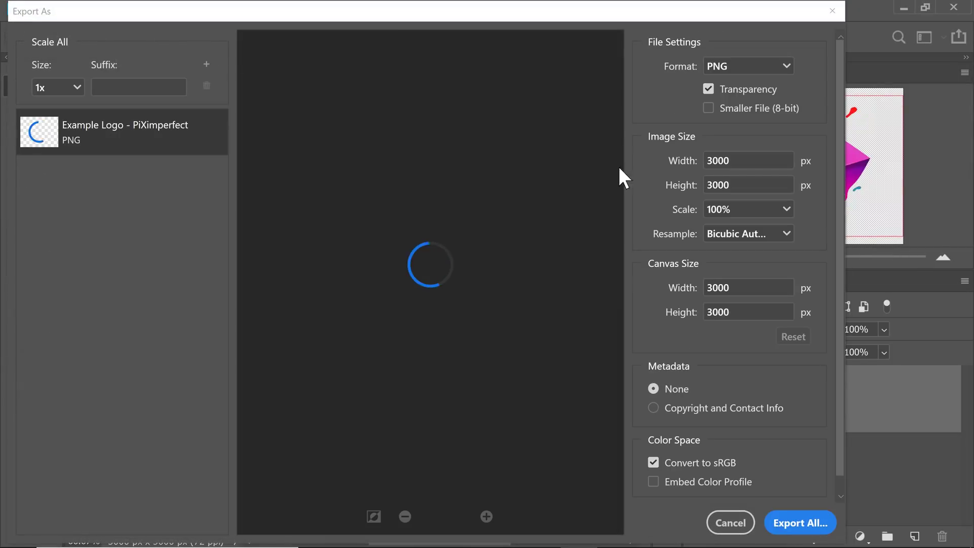
left_click(766, 66)
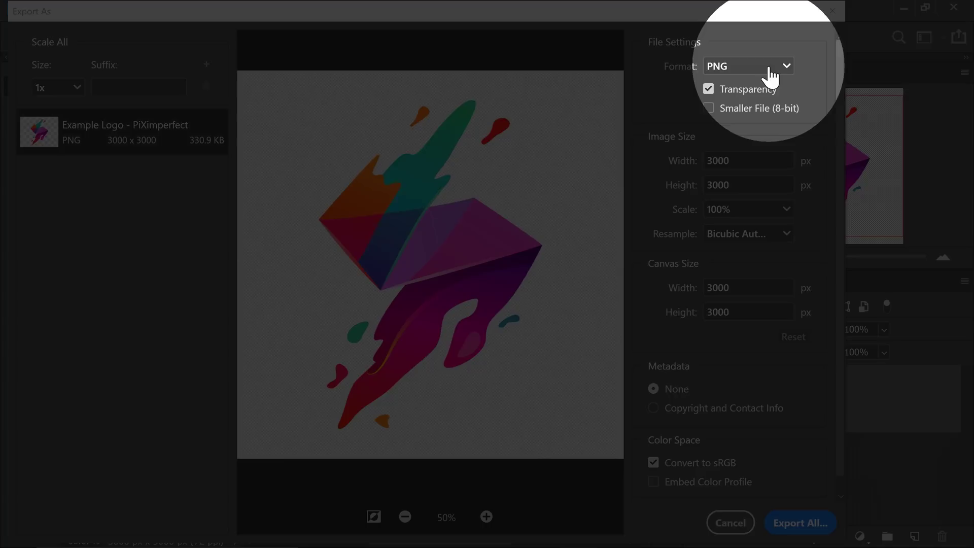
left_click(736, 104)
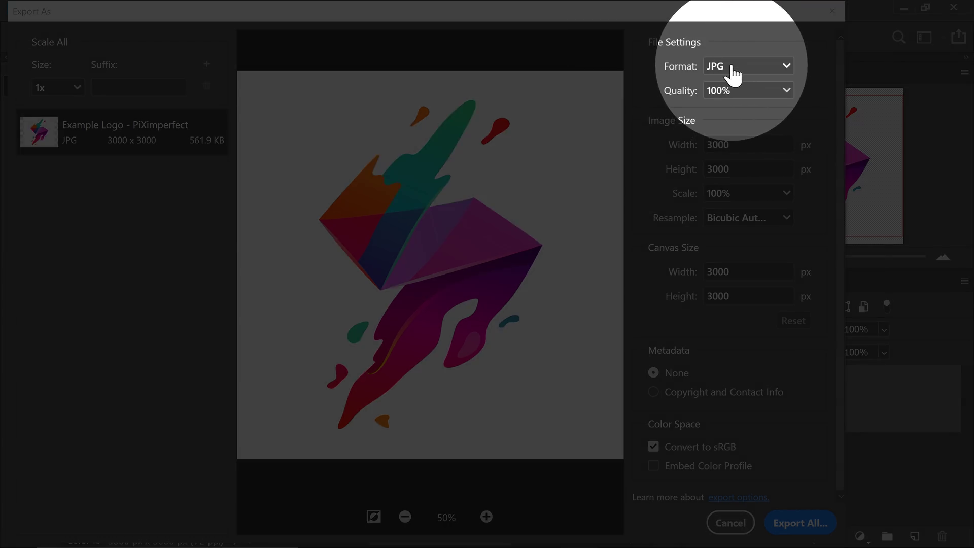
- Switch the export format back to PNG and view the preview at 100%
left_click(733, 71)
left_click(730, 92)
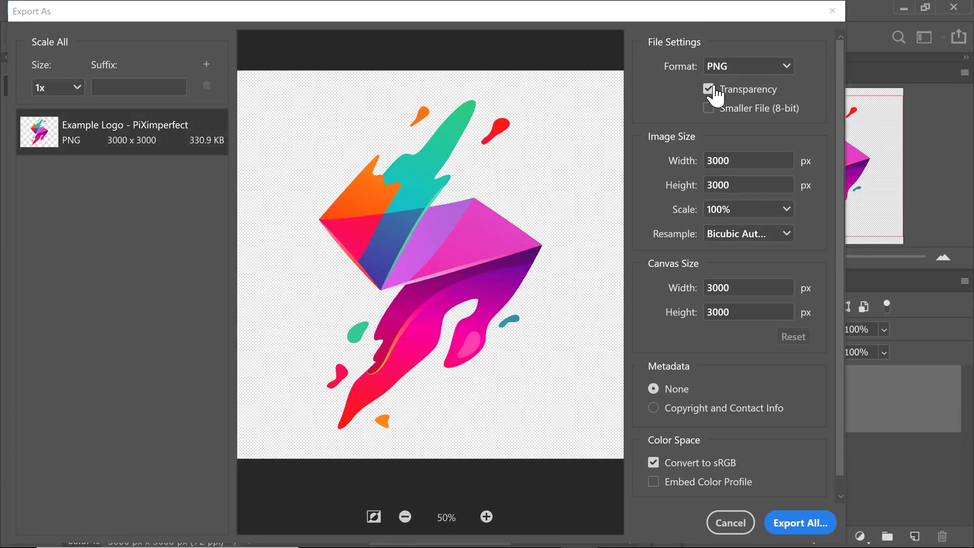
left_click(486, 517)
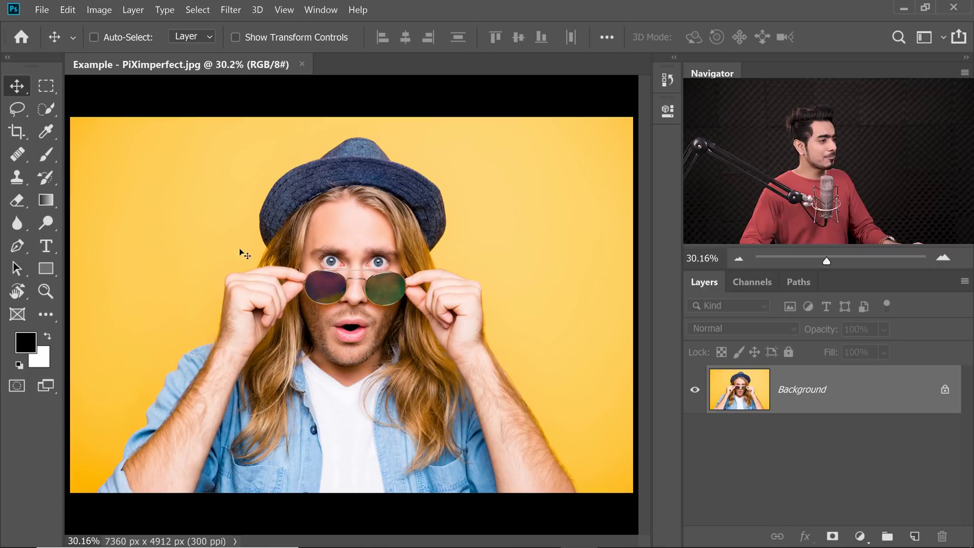
- Zoom in to about 54% on the man in the hat and pan across him
left_click_drag(246, 323, 254, 337)
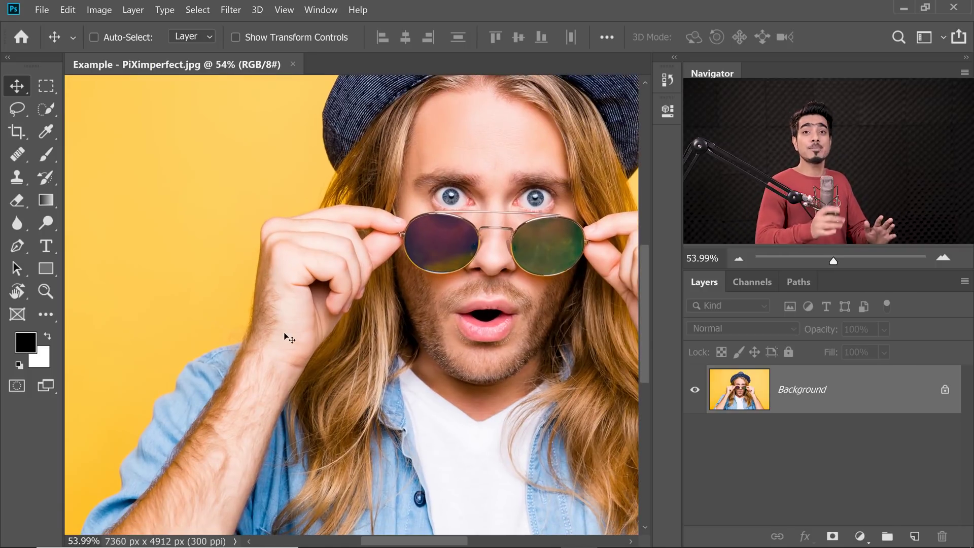
left_click_drag(164, 267, 203, 248)
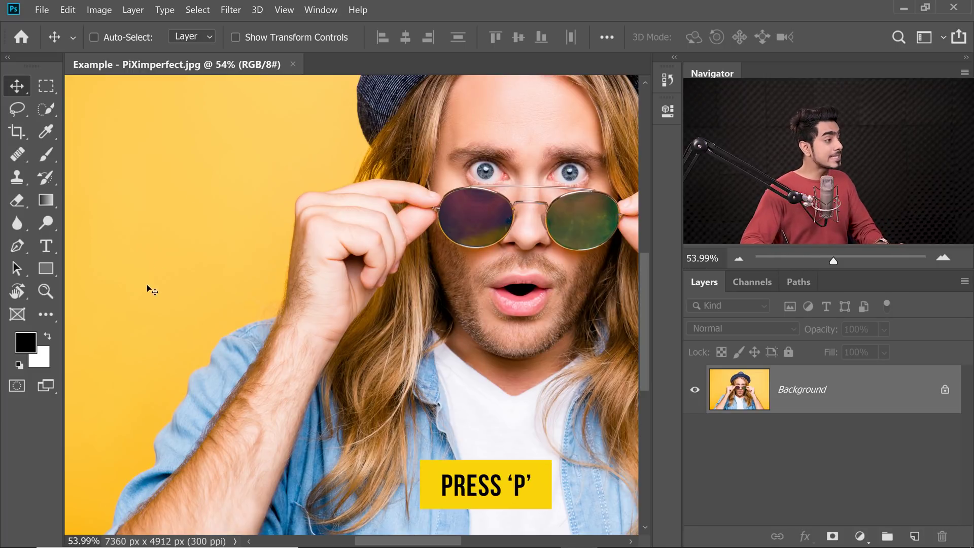
- With the Pen tool, place anchor points along the man's edge, including his raised hand and forearm
key("p")
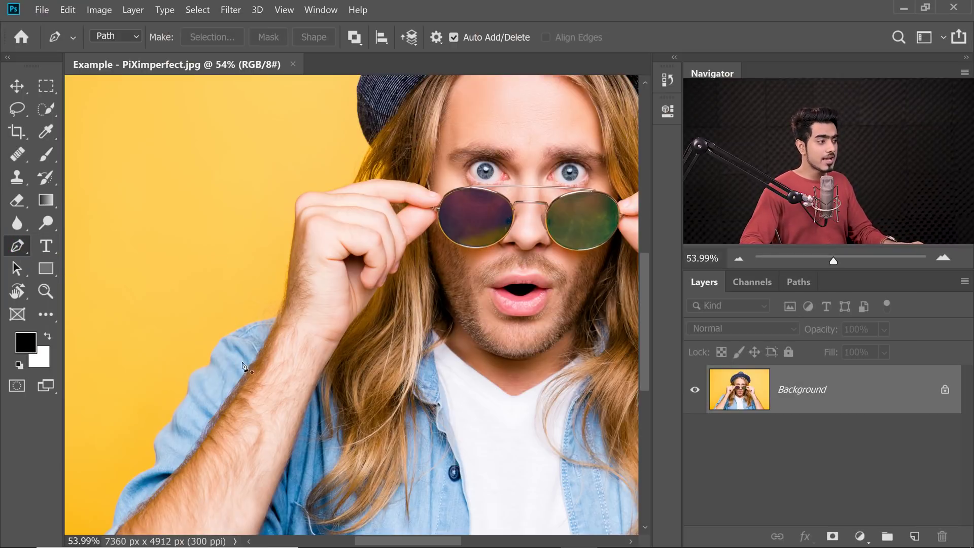
mouse_move(257, 382)
left_mouse_down()
mouse_move(302, 316)
mouse_move(254, 365)
left_mouse_up()
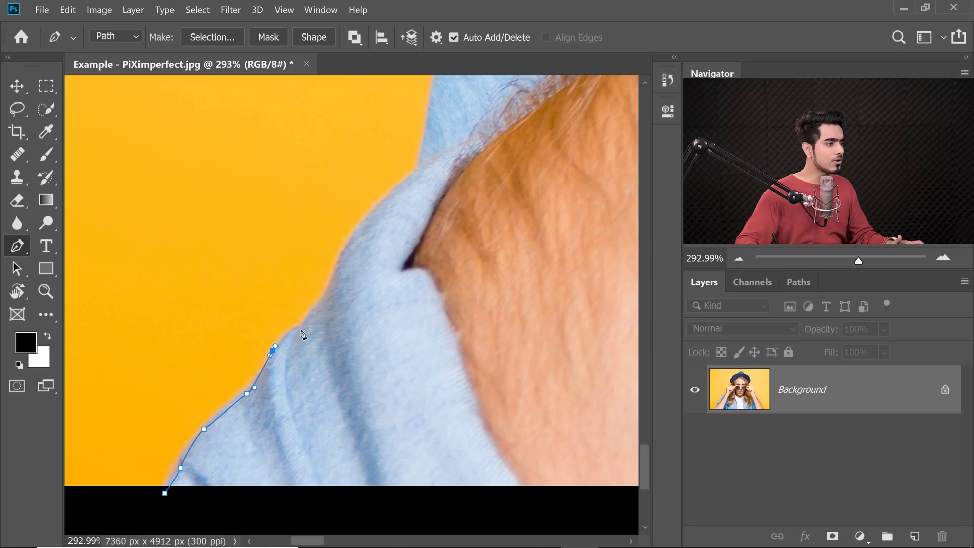
left_click_drag(347, 281, 306, 345)
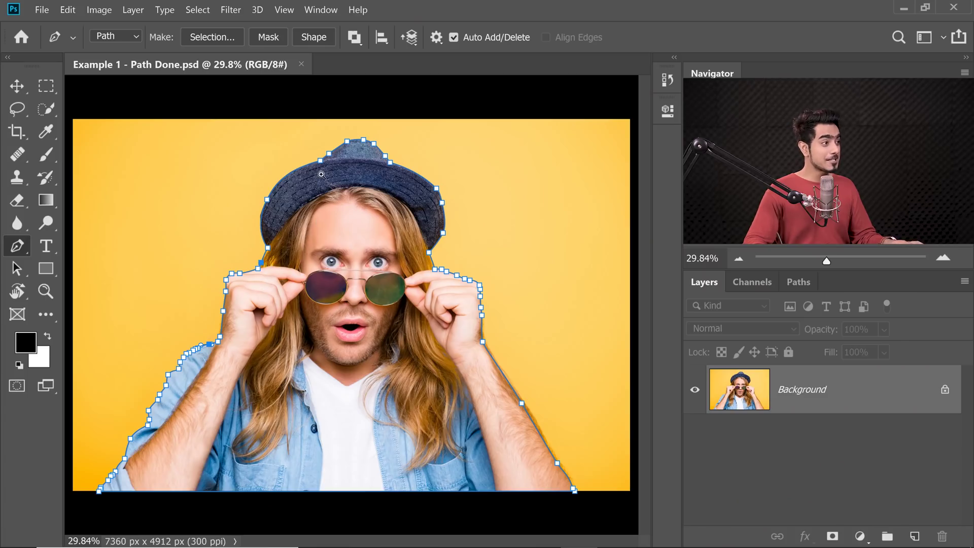
scroll(321, 174, "up", 5)
left_click_drag(558, 482, 396, 334)
scroll(396, 333, "down", 5)
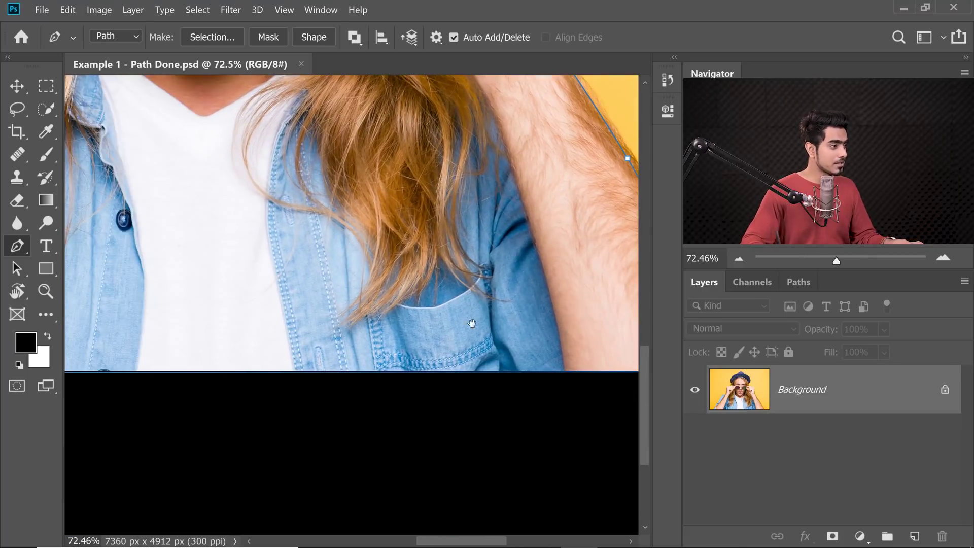
scroll(478, 232, "right", 3)
scroll(478, 232, "up", 1)
scroll(355, 282, "left", 10)
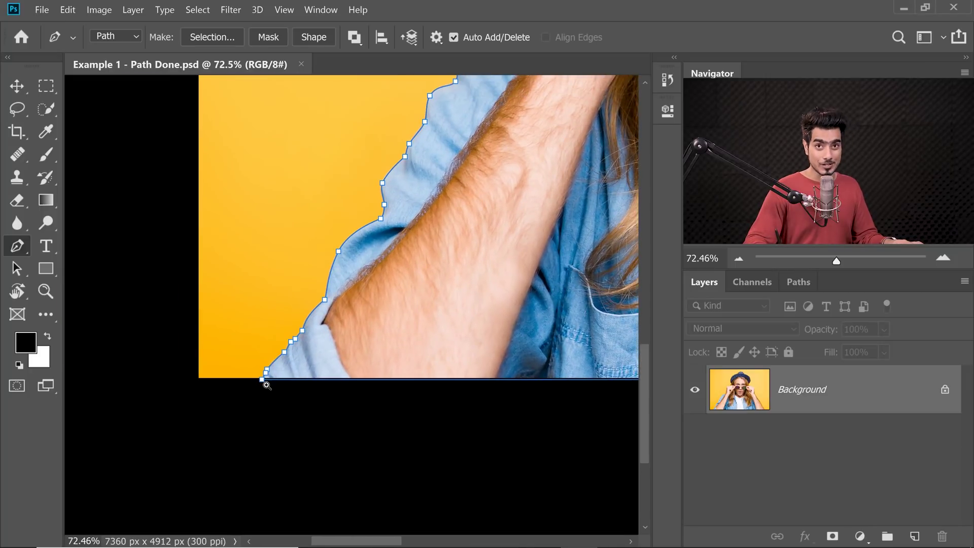
scroll(267, 386, "up", 3)
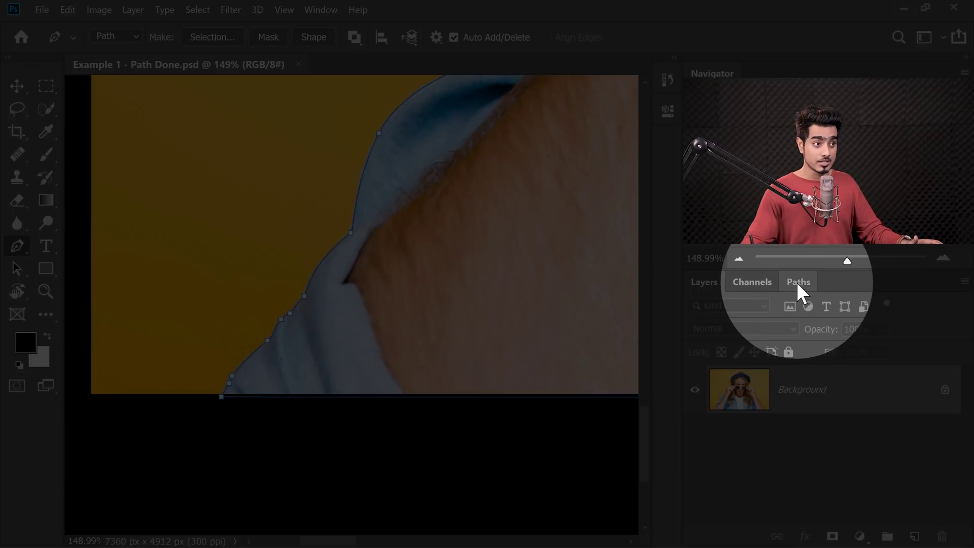
- In the Paths panel, save the Work Path under the name 'Subject'
left_click(797, 283)
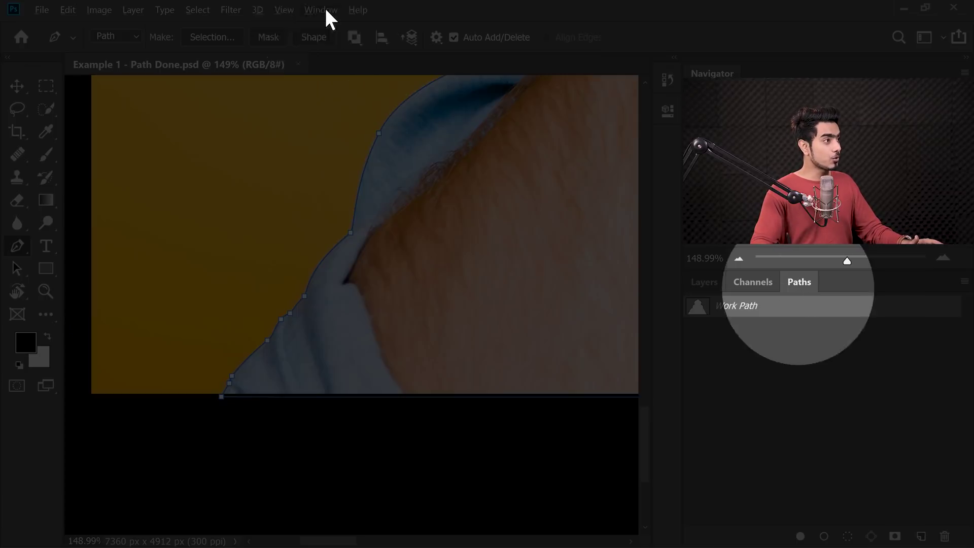
left_click(324, 8)
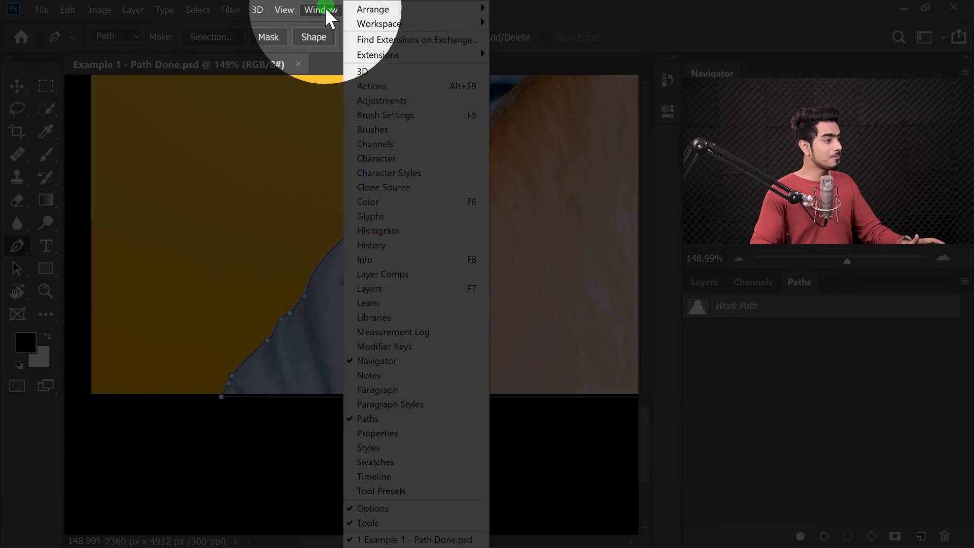
left_click(386, 419)
left_click(749, 352)
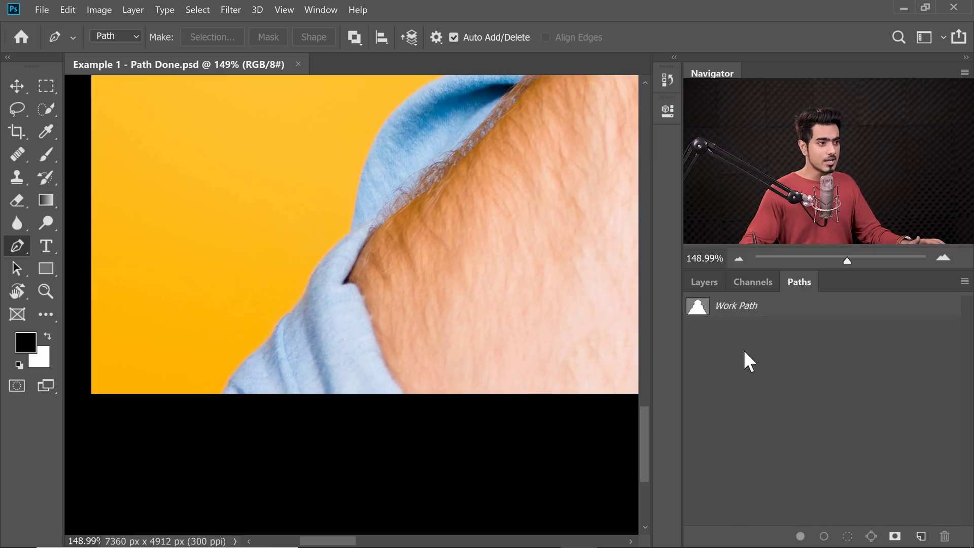
left_click(740, 313)
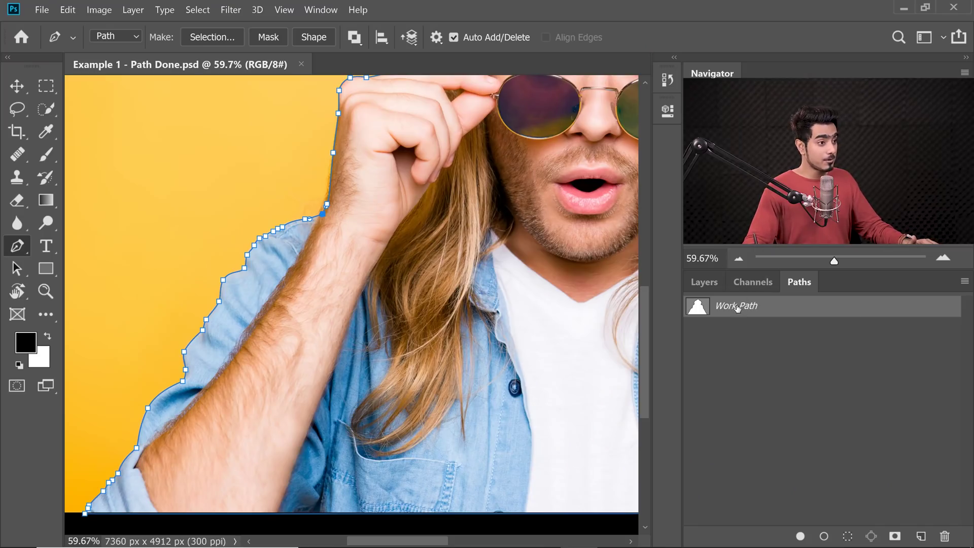
double_click(738, 308)
type("Subject")
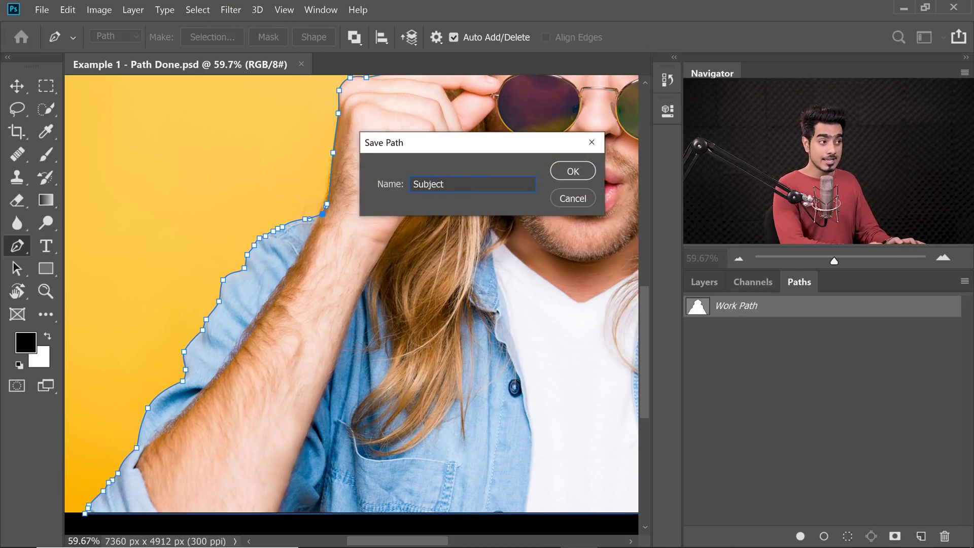
key("Return")
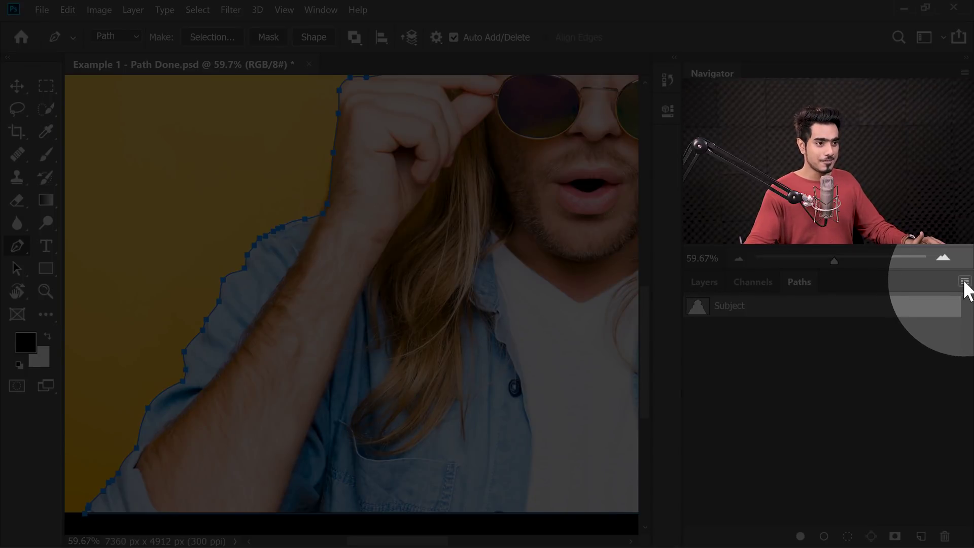
- In the Clipping Path dialog from the Paths panel menu, choose the Subject path
left_click(964, 282)
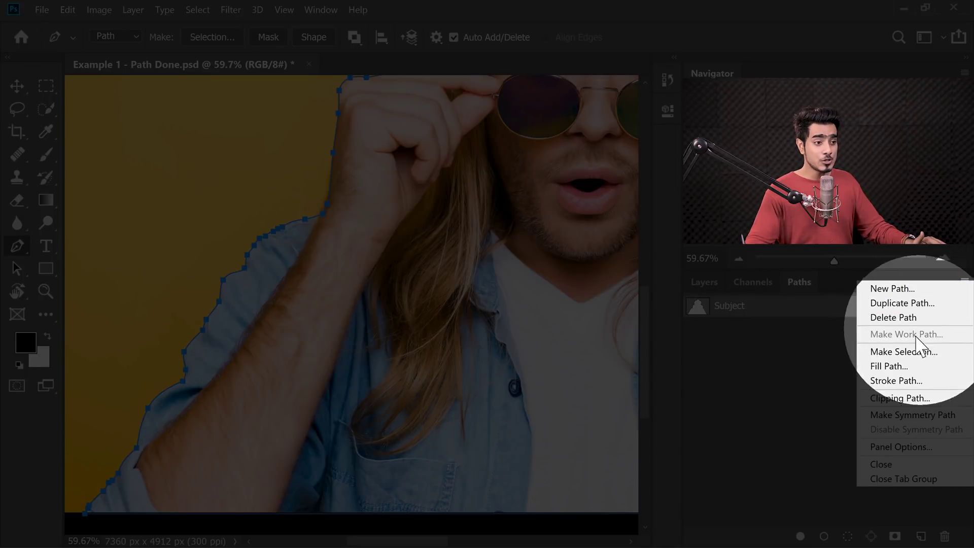
left_click(898, 398)
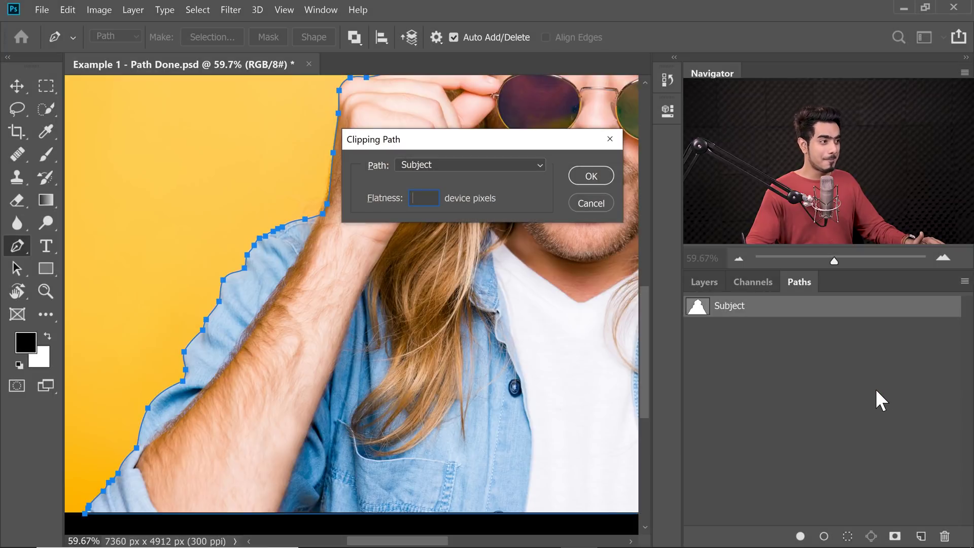
left_click(434, 165)
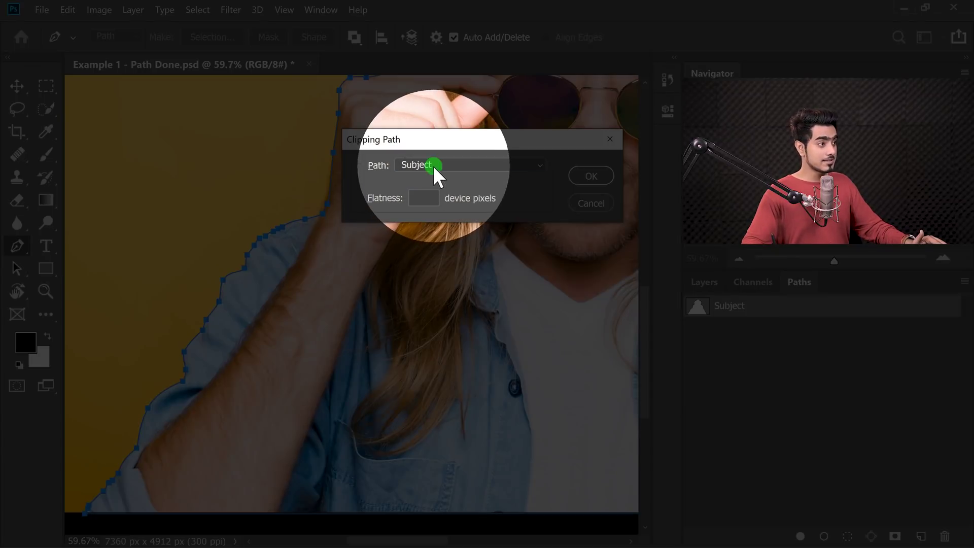
left_click(428, 189)
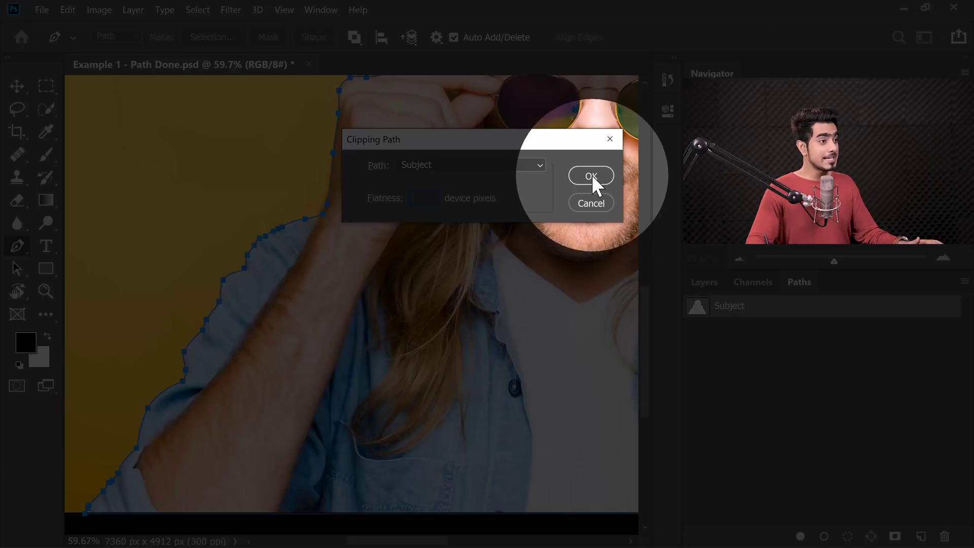
left_click(592, 175)
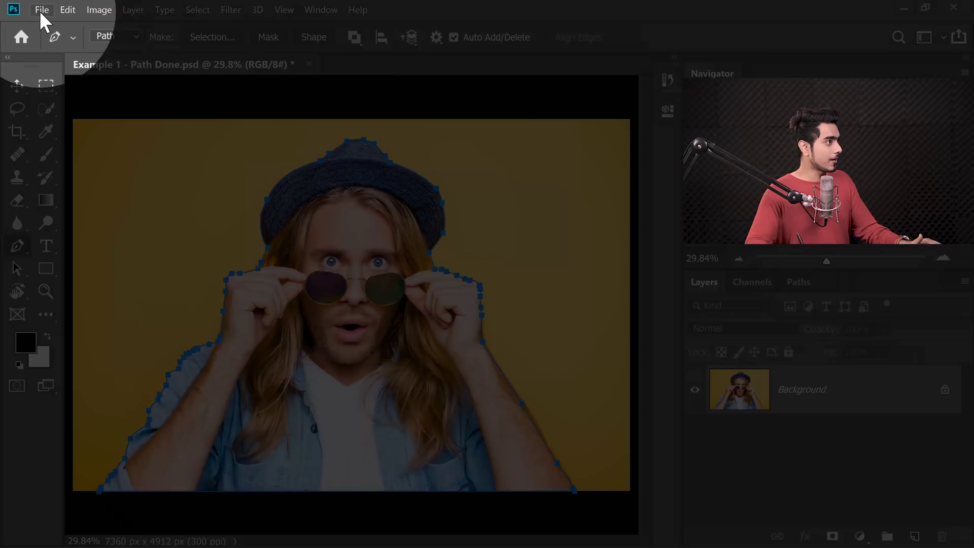
- Save a copy of the photo with JPEG as the file format
left_click(40, 11)
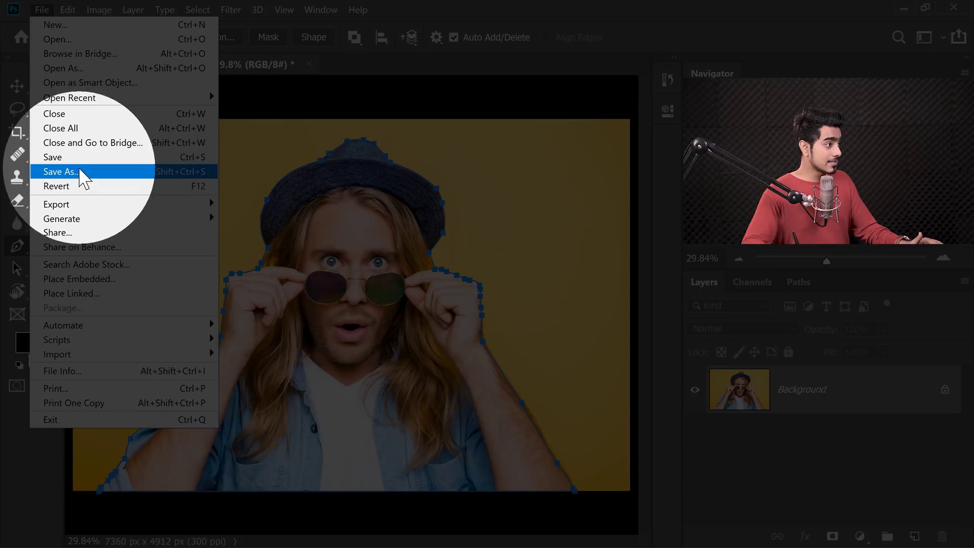
left_click(81, 172)
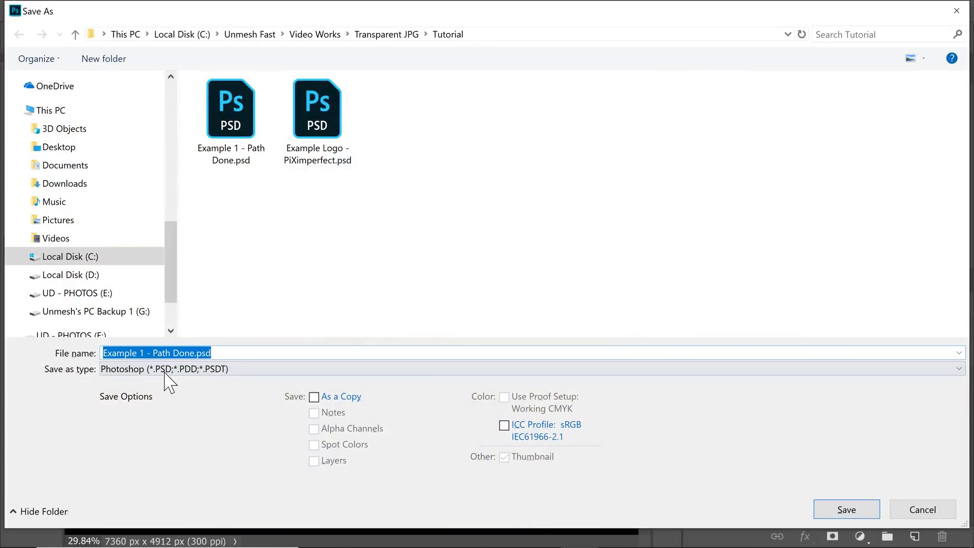
left_click(163, 369)
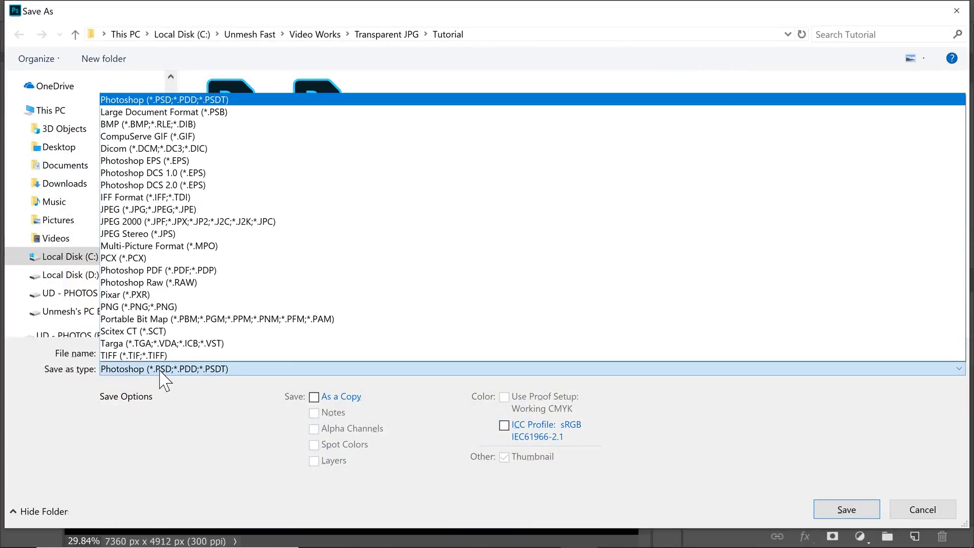
left_click(145, 209)
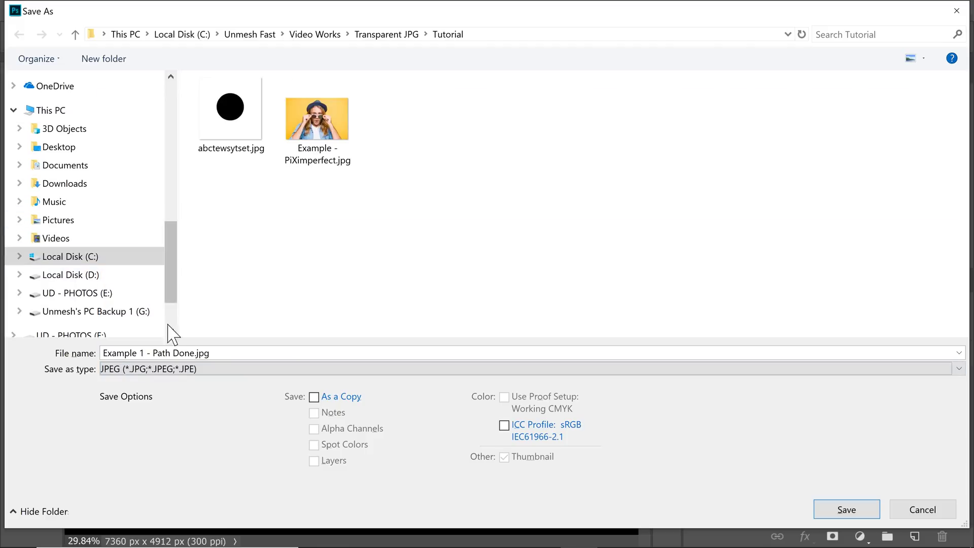
- Name the file 'exp 1', save it at Quality 12 (Maximum), and close the document
left_click(194, 353)
left_click(194, 353)
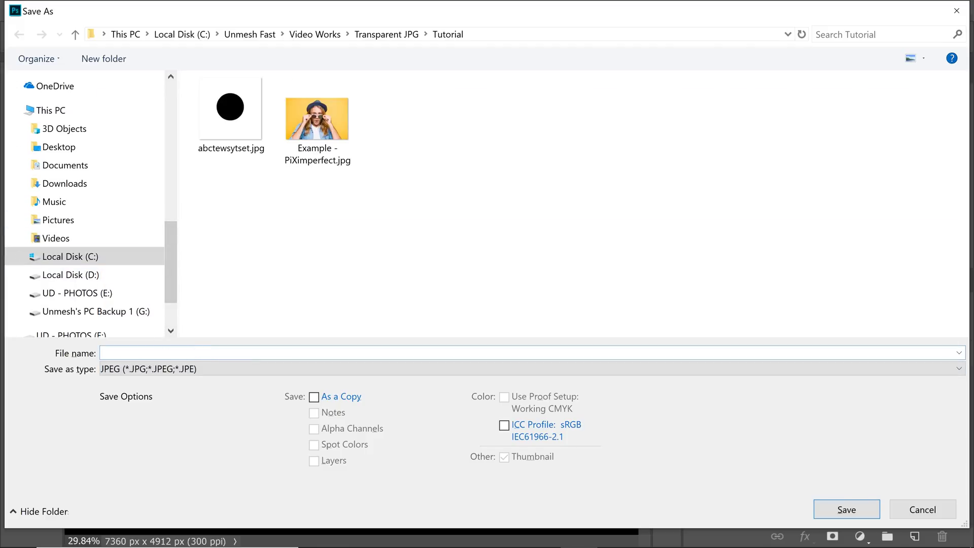
key("shift+Home")
type("e")
left_click(845, 509)
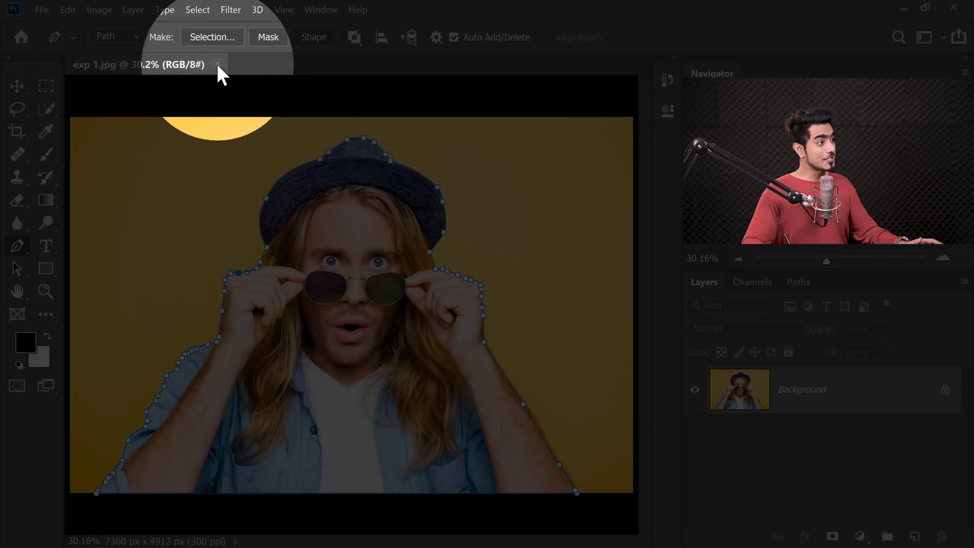
left_click(218, 65)
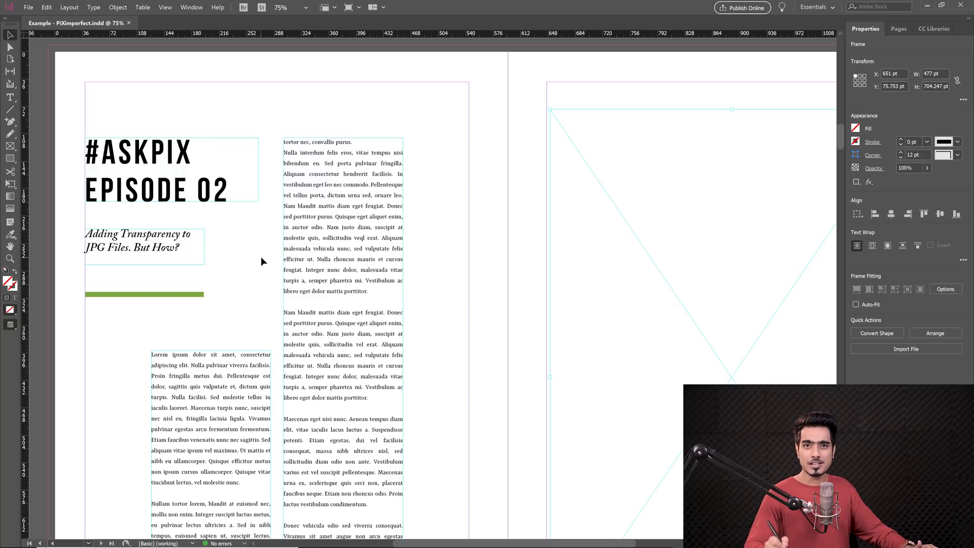
- Drag exp 1.jpg from File Explorer into the empty frame on page 5
key("ctrl+minus")
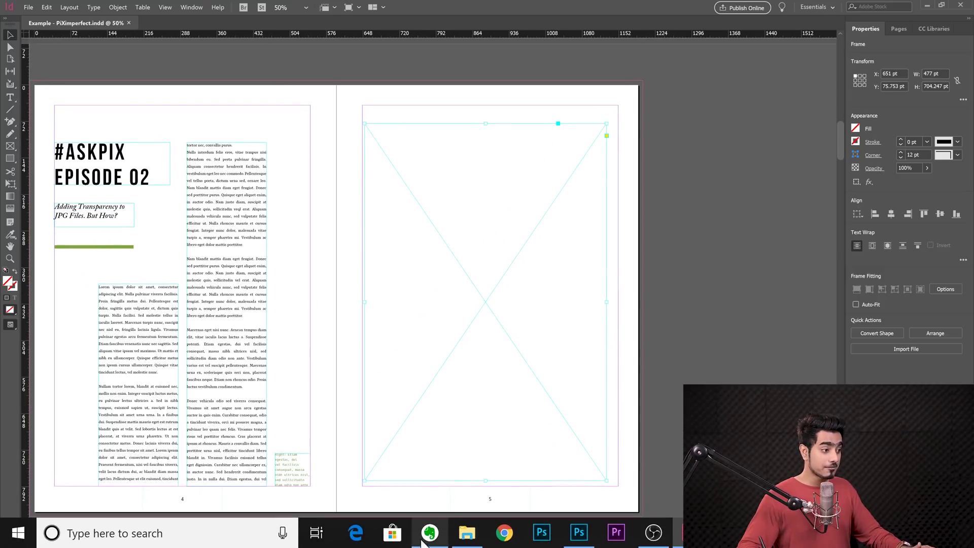
left_click(466, 542)
left_click(562, 387)
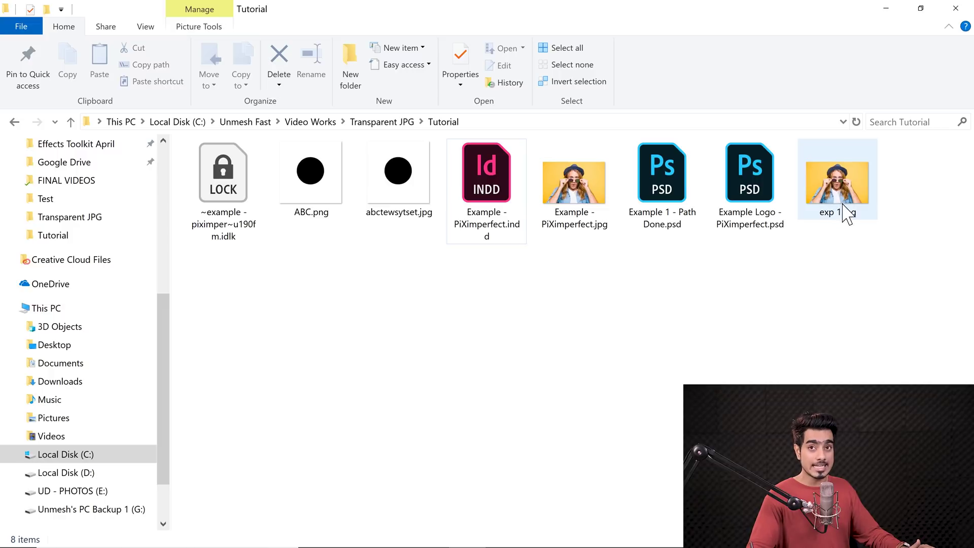
left_click_drag(841, 229, 482, 287)
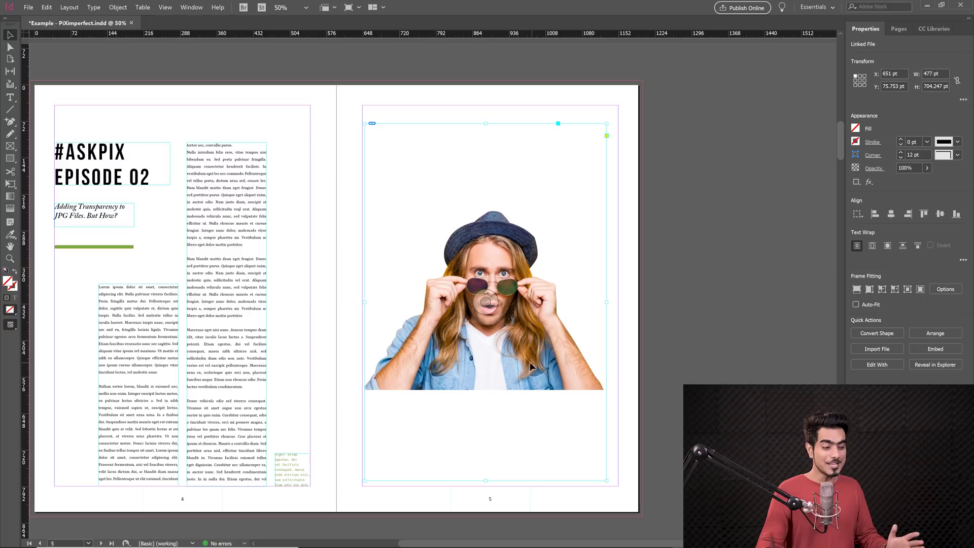
- Shorten the photo frame to fit the portrait and move it down the page
left_click_drag(482, 388, 483, 389)
left_click_drag(489, 483, 485, 391)
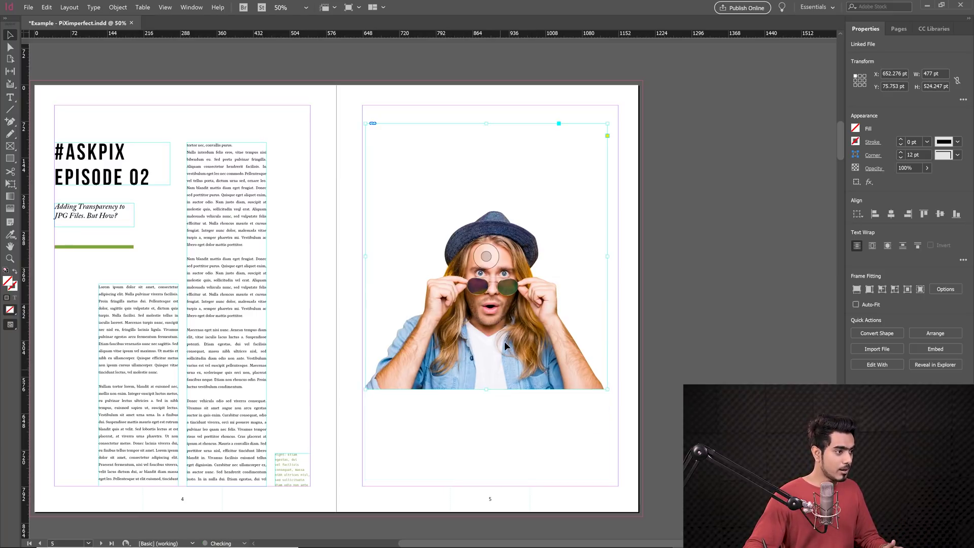
left_click_drag(506, 347, 505, 432)
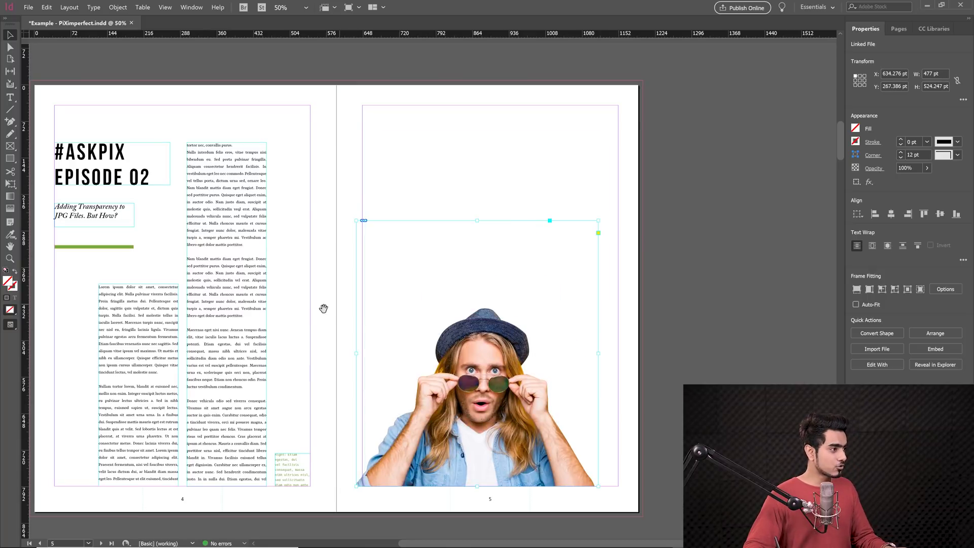
- Move the photo onto page 4 over the body text and zoom to 100%
scroll(320, 306, "left", 5)
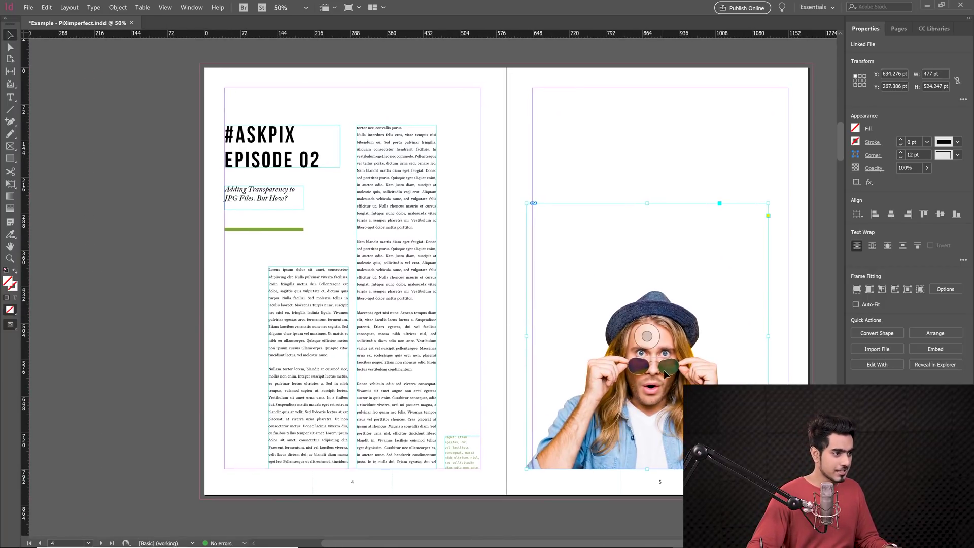
left_click_drag(665, 370, 274, 399)
key("ctrl+=")
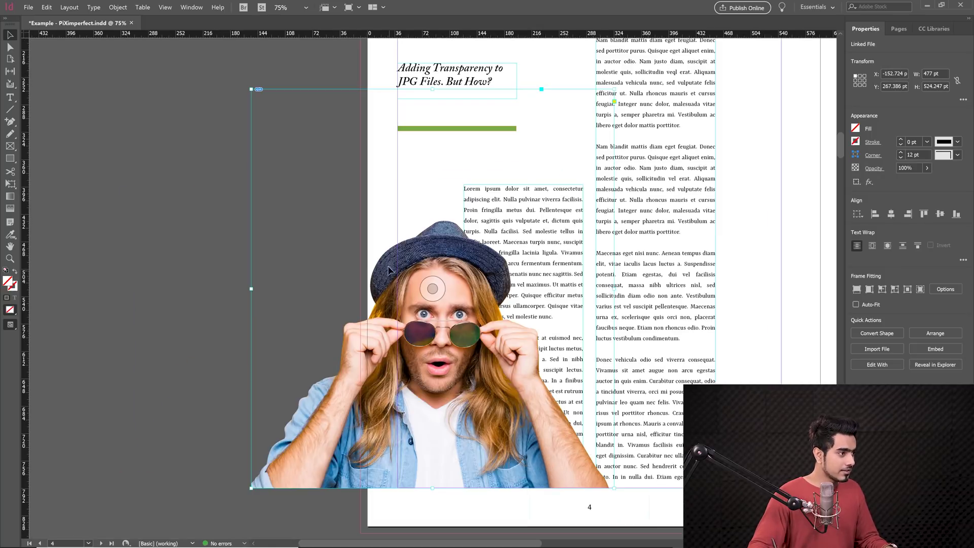
left_click_drag(353, 250, 424, 271)
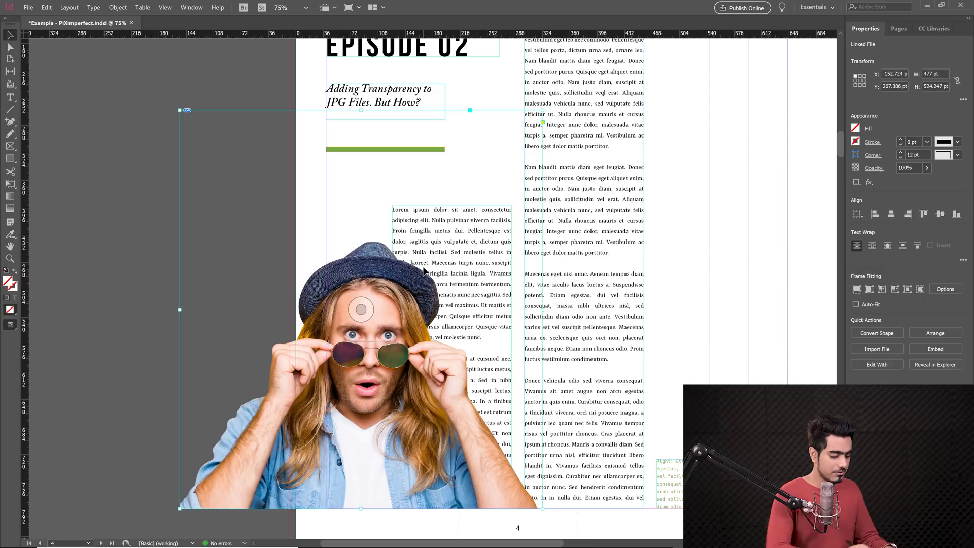
key("ctrl+=")
left_click_drag(516, 268, 427, 266)
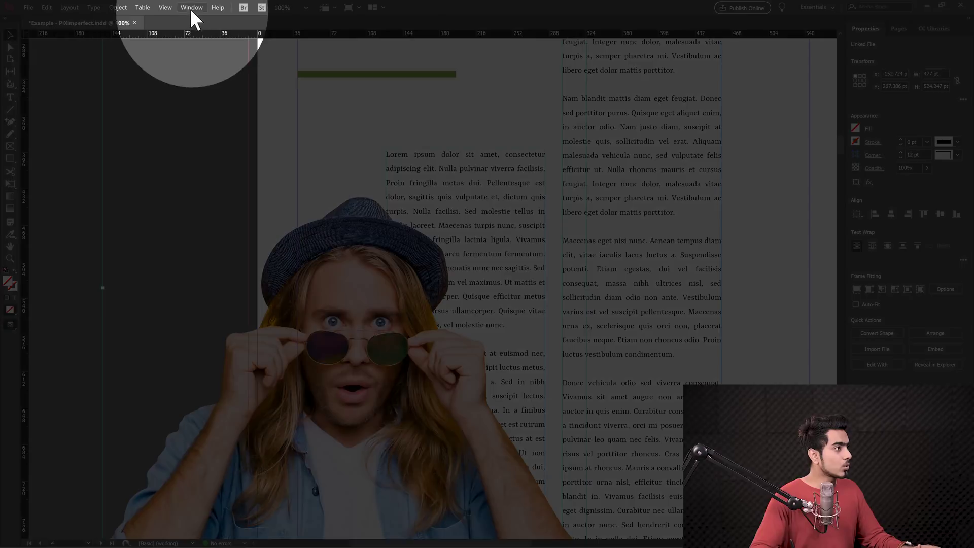
- Wrap text around the object shape, using Same as Clipping with a 10 pt offset
left_click(192, 7)
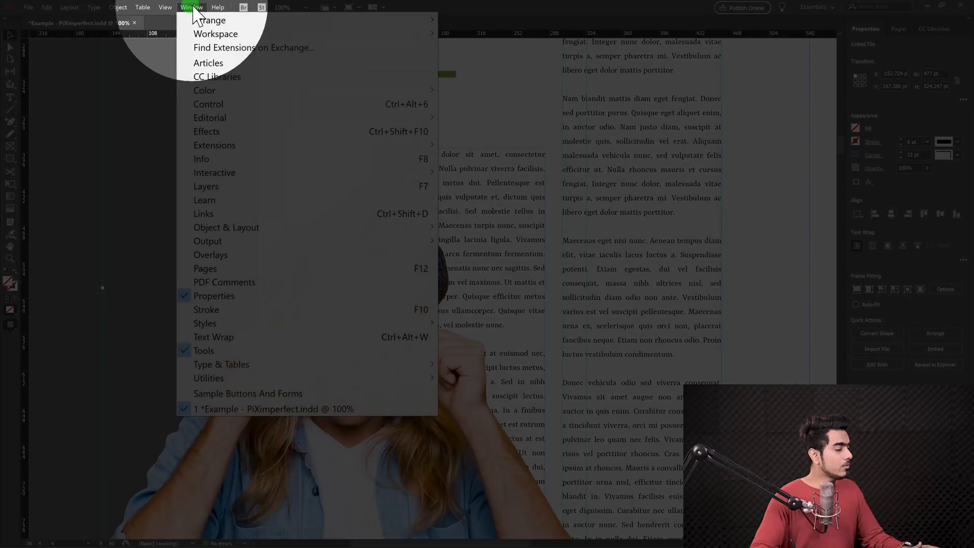
left_click(216, 336)
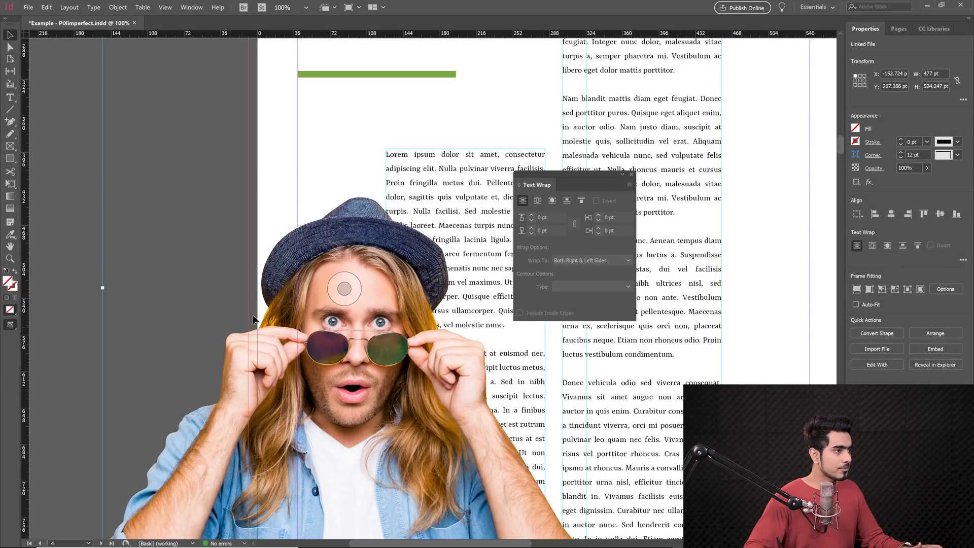
left_click(552, 201)
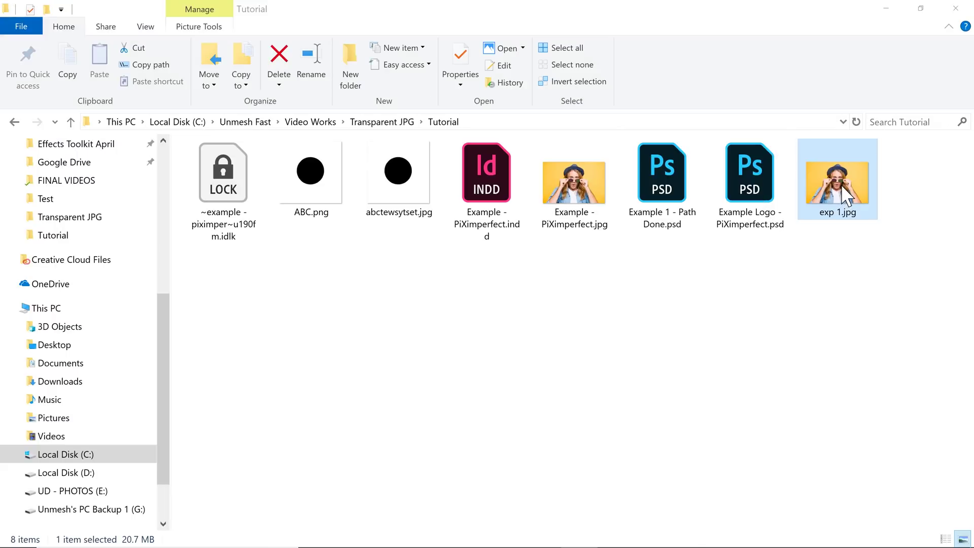
- Open exp 1.jpg, load the Subject path as a selection, and add a layer mask
left_click_drag(841, 193, 499, 375)
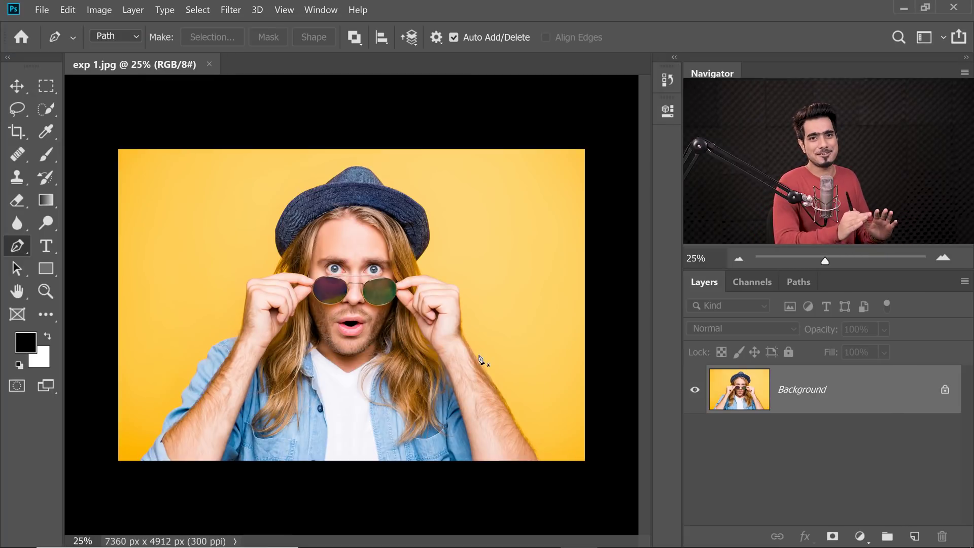
key("ctrl+0")
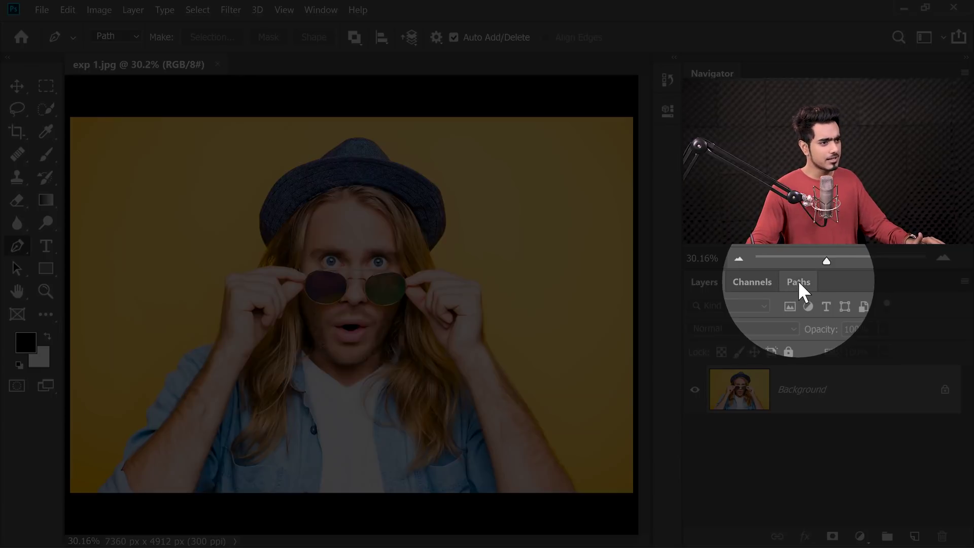
left_click(800, 283)
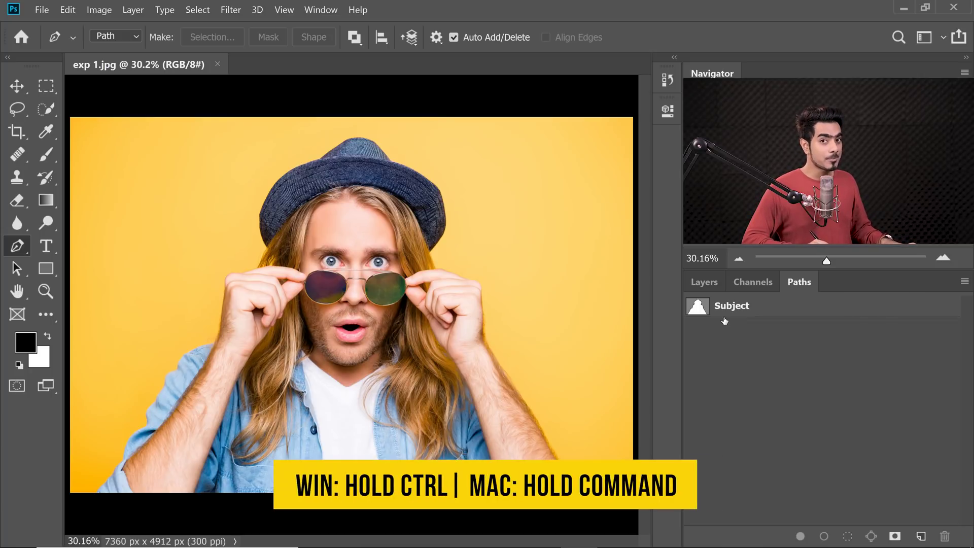
left_click(698, 308, "ctrl")
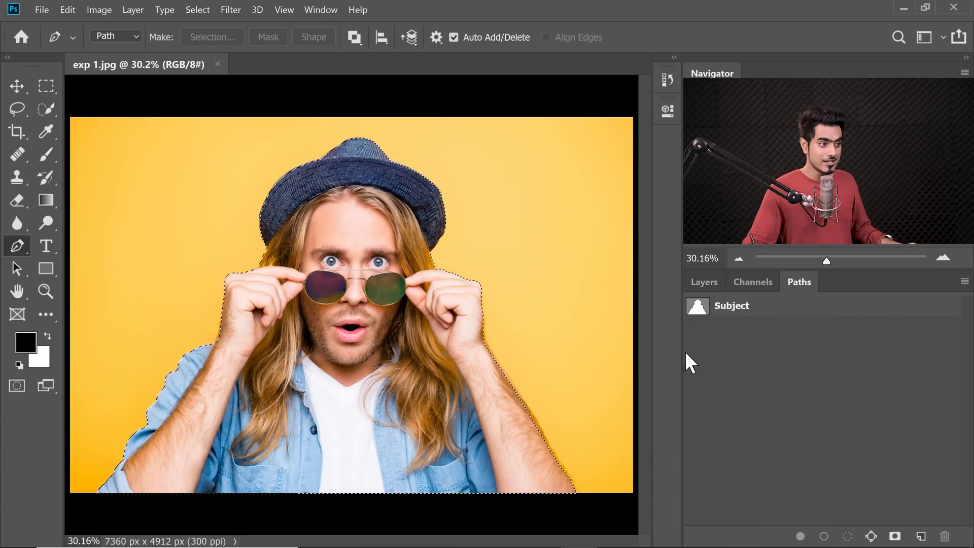
left_click(706, 287)
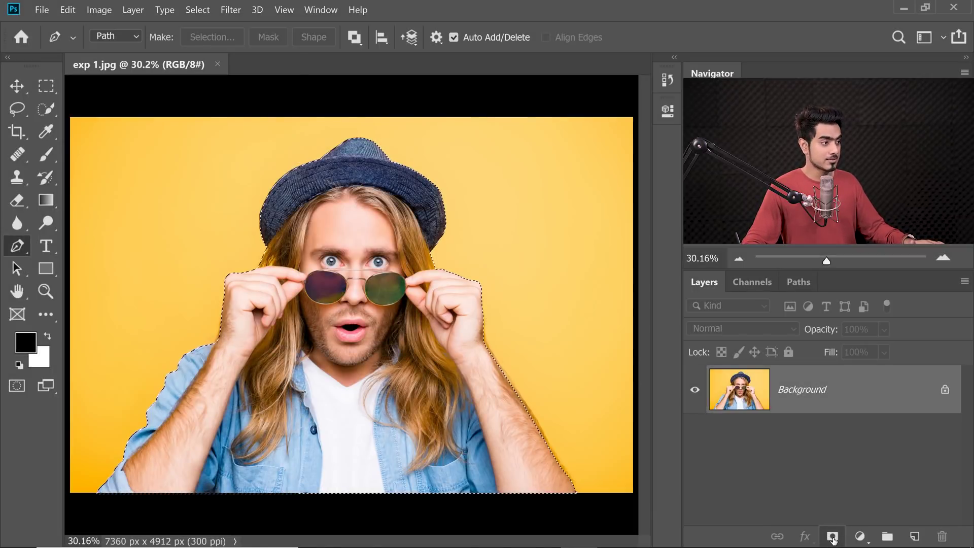
left_click(833, 537)
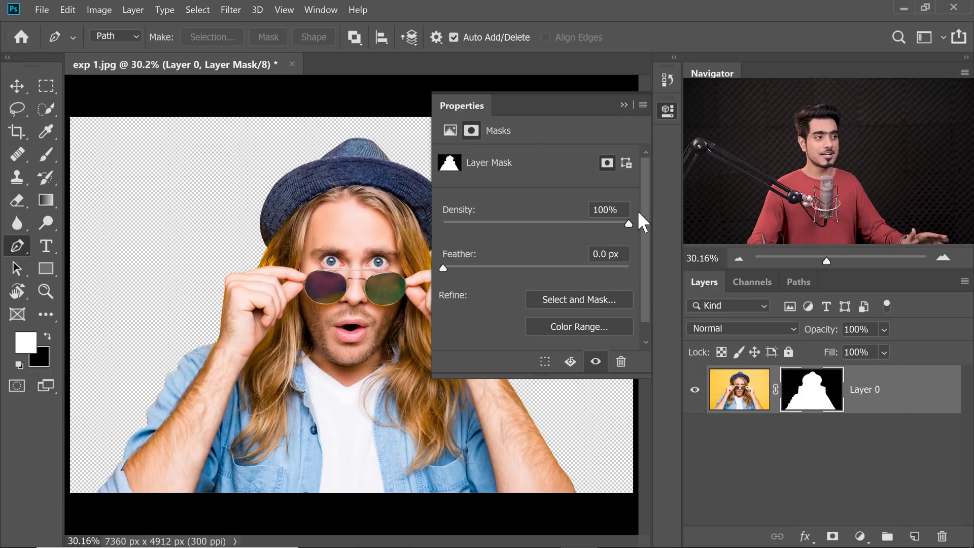
- Reopen the mask Properties panel from the Window menu and enter Select and Mask
left_click(624, 104)
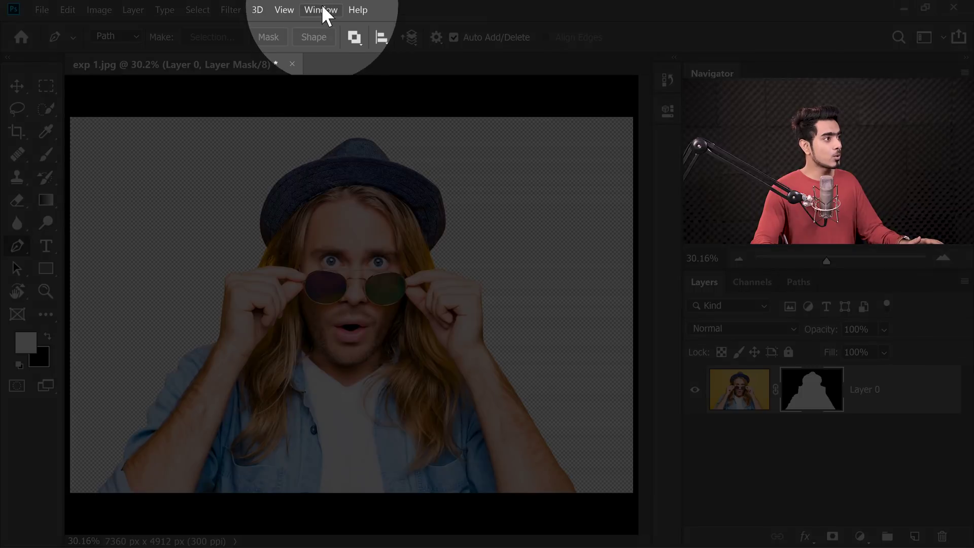
left_click(321, 10)
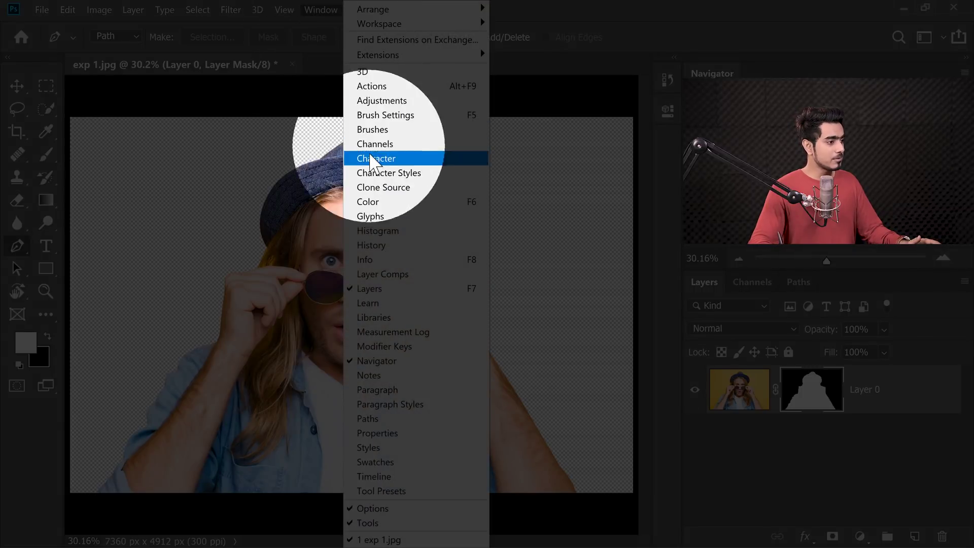
left_click(379, 432)
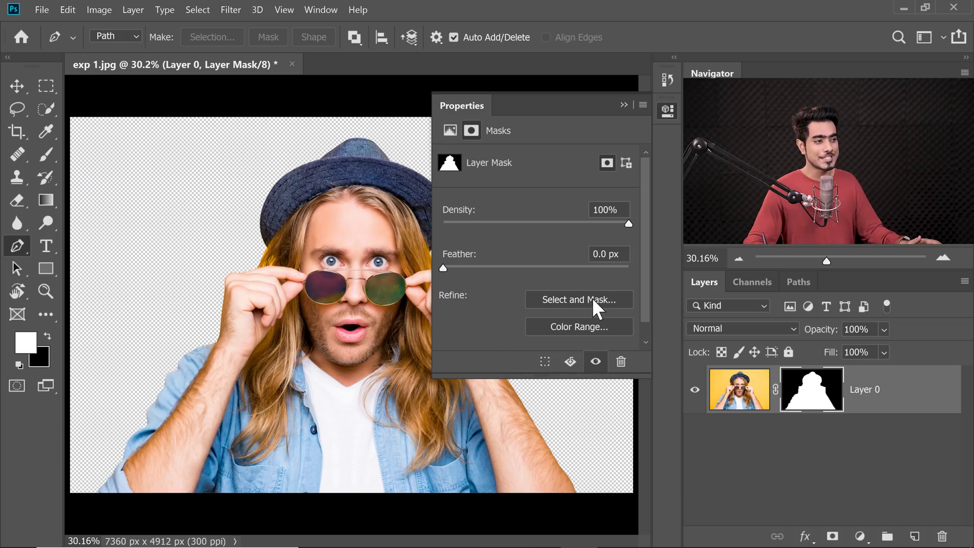
left_click(592, 297)
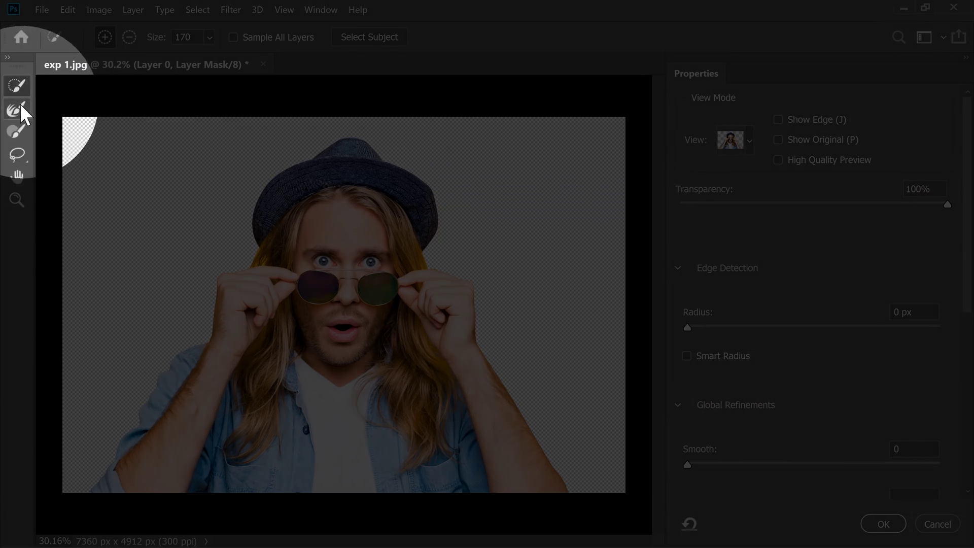
- Paint with the Refine Edge Brush along the man's raised forearm at 50% zoom
left_click(20, 111)
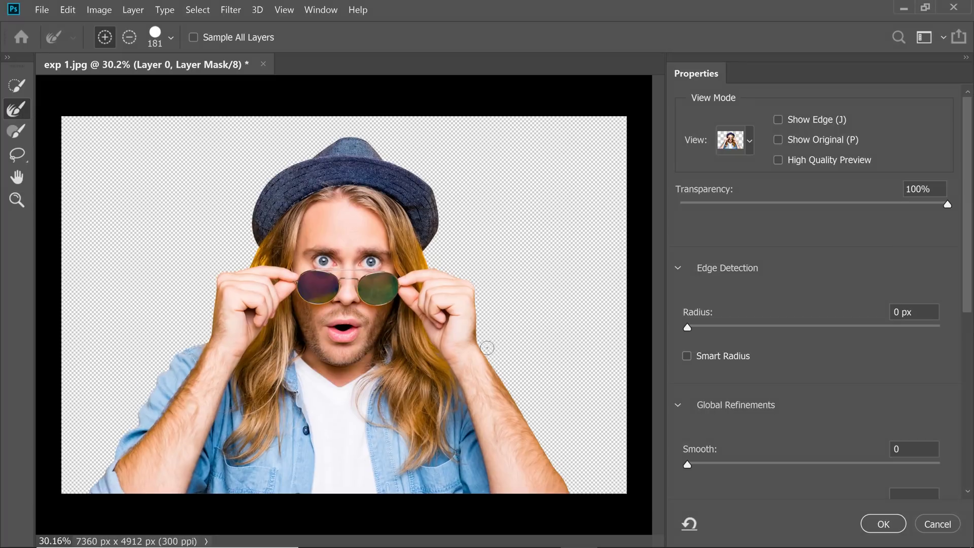
key("ctrl+plus")
key("ctrl+plus")
left_click_drag(487, 348, 389, 304)
left_click_drag(419, 349, 412, 322)
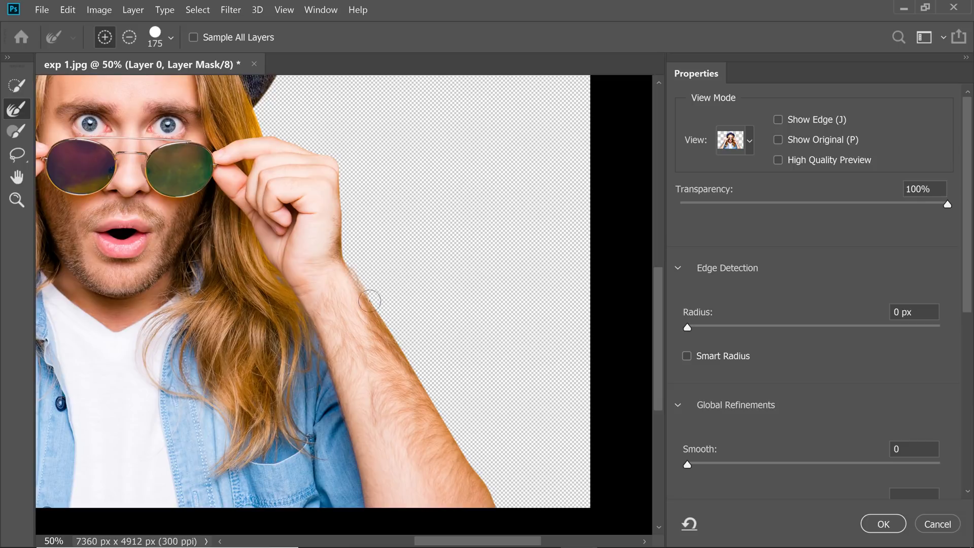
left_click_drag(430, 400, 463, 444)
- Check the hat and hair edge at 100%, then confirm output to a new masked layer
left_click_drag(343, 234, 417, 334)
left_click_drag(210, 191, 268, 226)
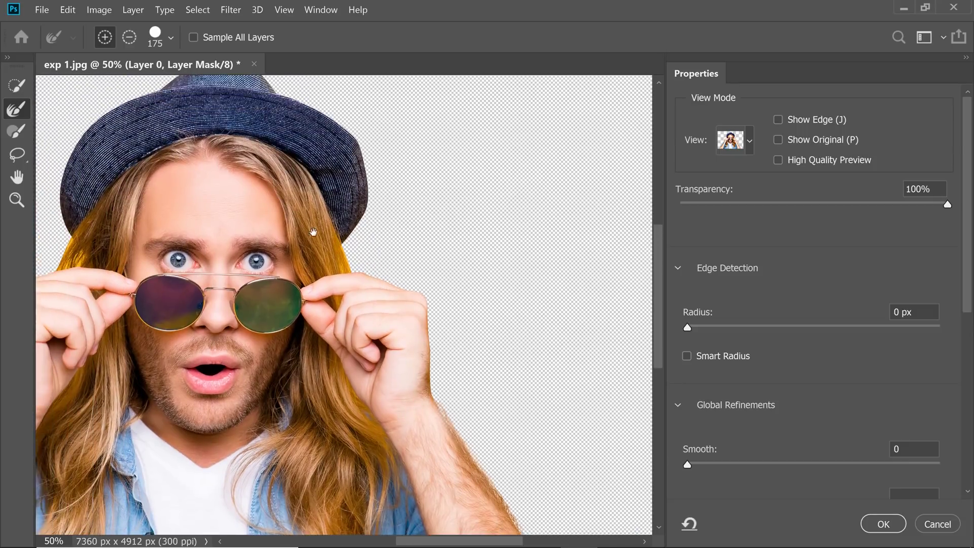
left_click_drag(128, 244, 322, 264)
mouse_move(338, 223)
left_mouse_down()
mouse_move(338, 299)
mouse_move(298, 326)
mouse_move(315, 300)
left_mouse_up()
key("ctrl+1")
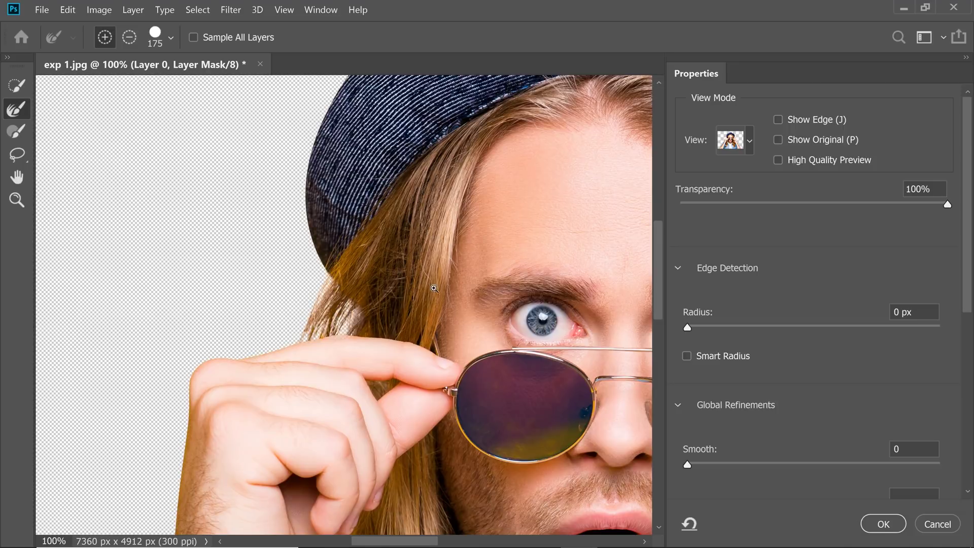
key("ctrl+0")
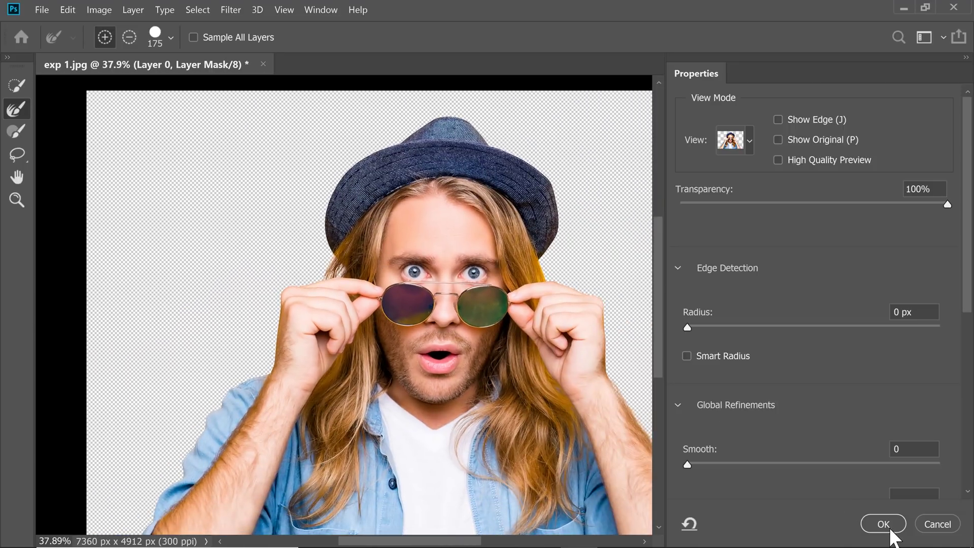
left_click(893, 525)
left_click(624, 101)
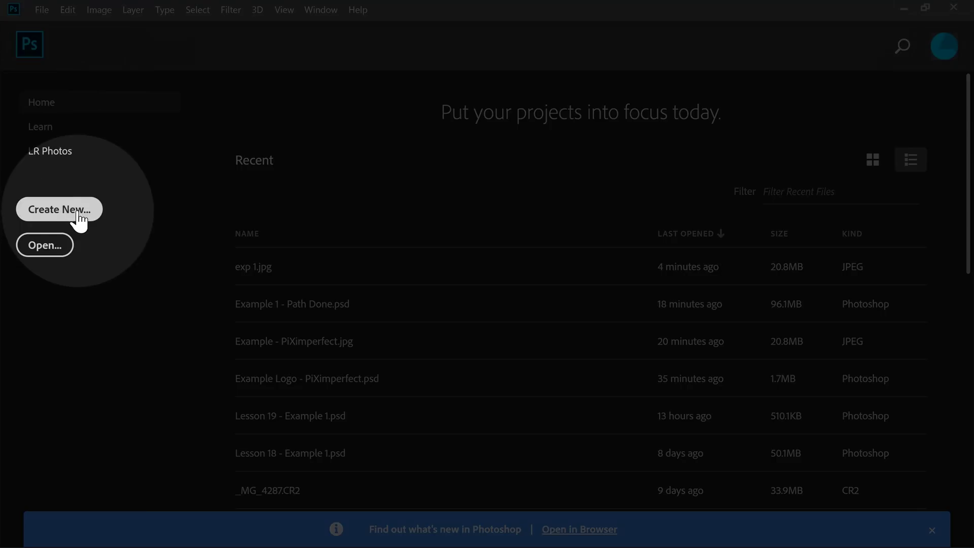
- Create a 1000 × 1000 px document, add an empty layer and delete the white Background
left_click(80, 221)
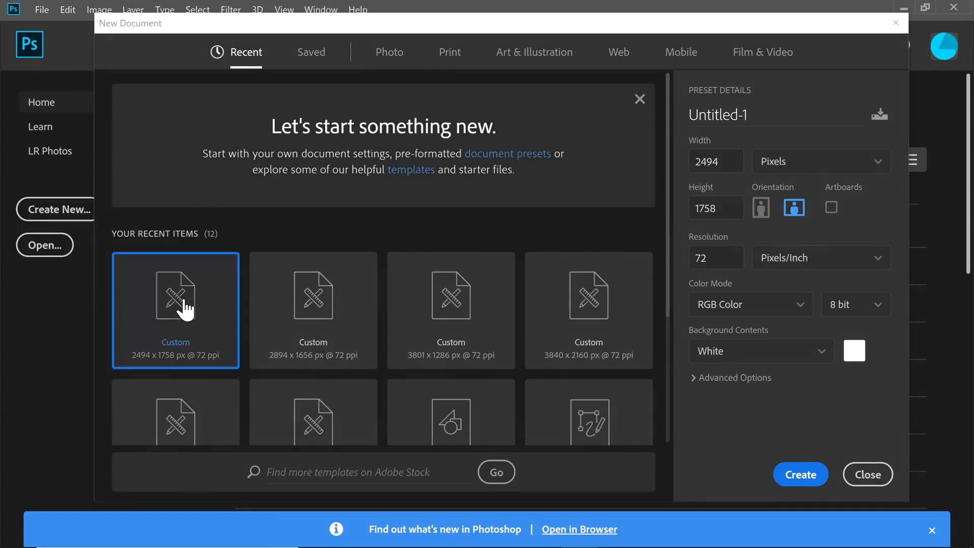
left_click(541, 57)
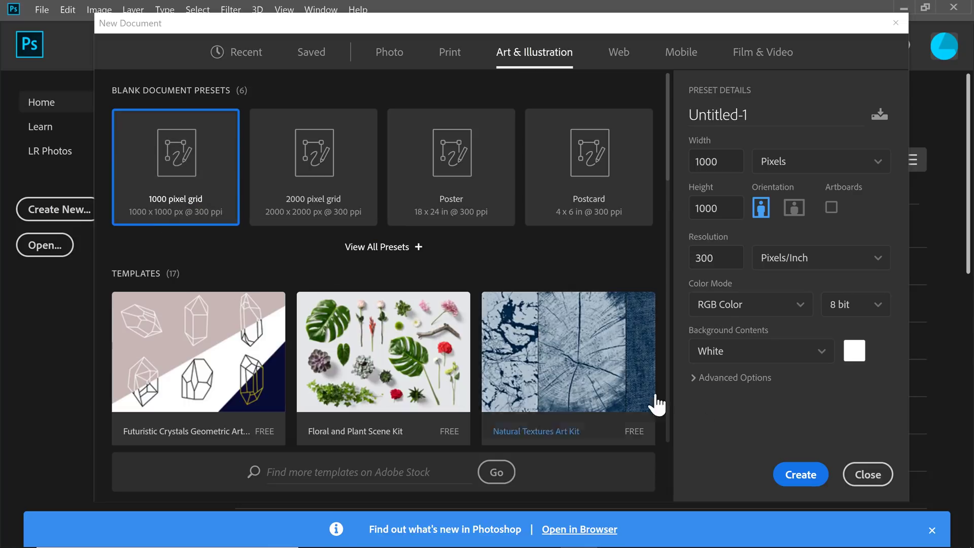
left_click(799, 474)
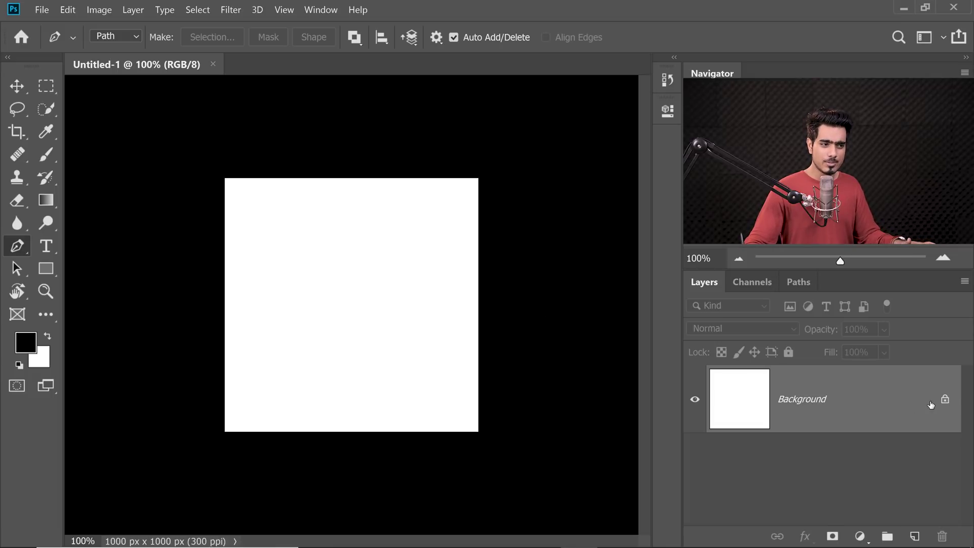
left_click(915, 536)
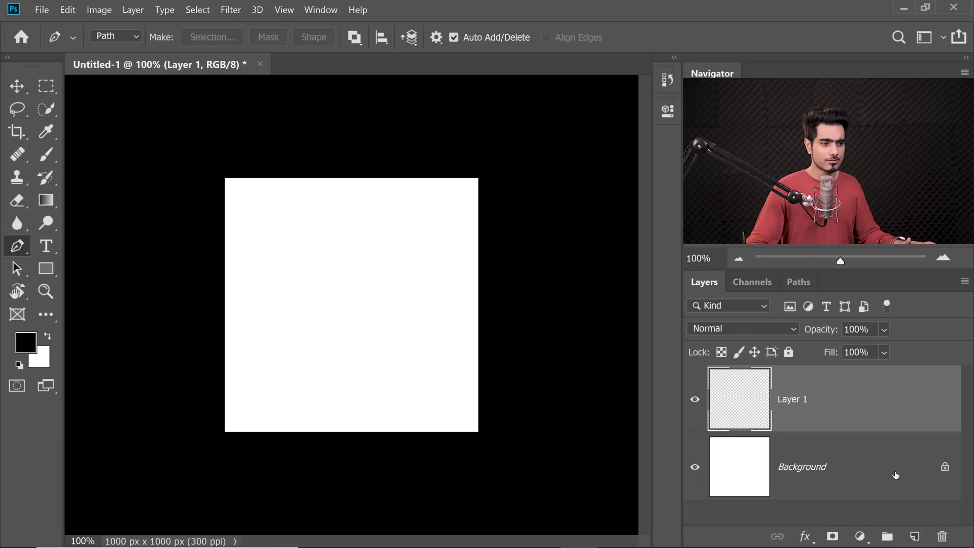
left_click_drag(896, 474, 942, 537)
key("ctrl+0")
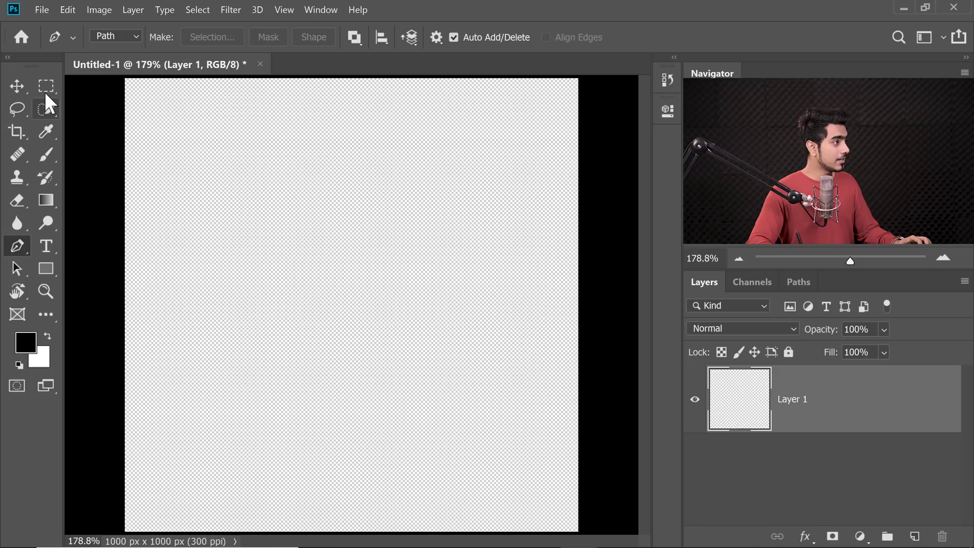
- Draw a large circular Elliptical Marquee selection and fill it with black
left_click(46, 90)
left_click(93, 103)
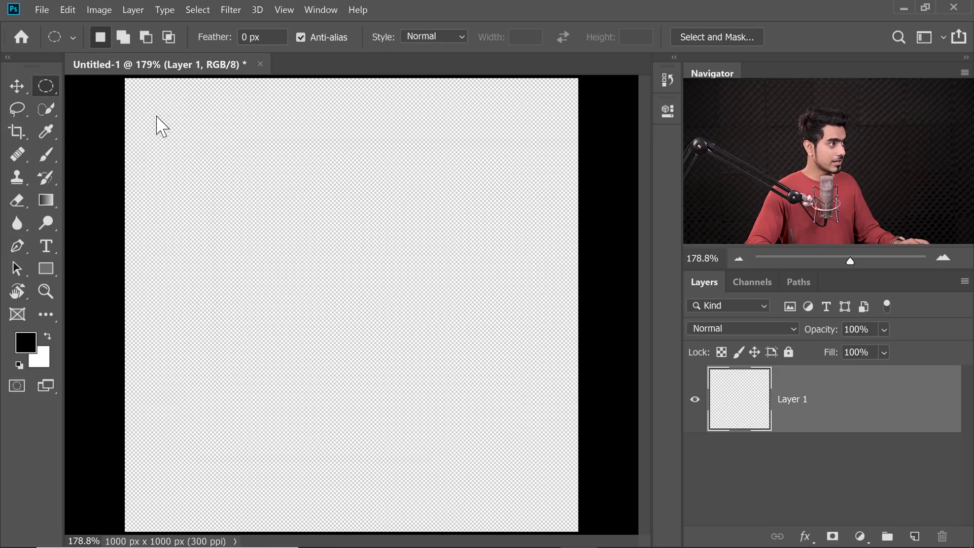
left_click_drag(163, 108, 551, 496)
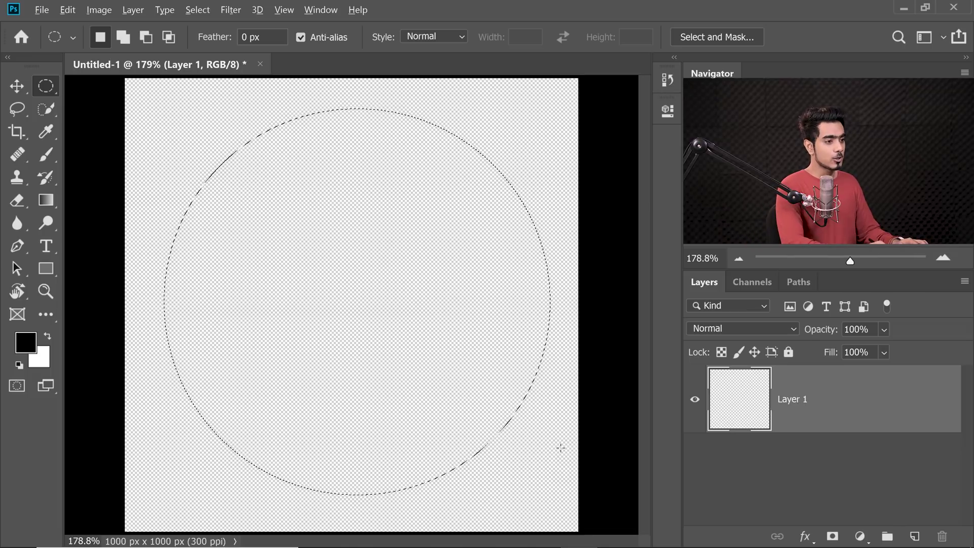
key("alt+BackSpace")
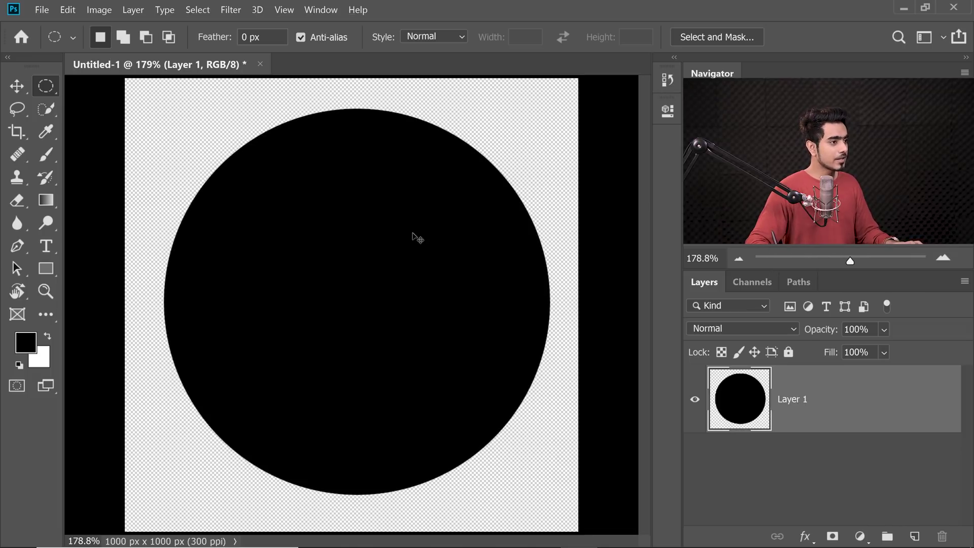
left_click_drag(539, 199, 576, 207)
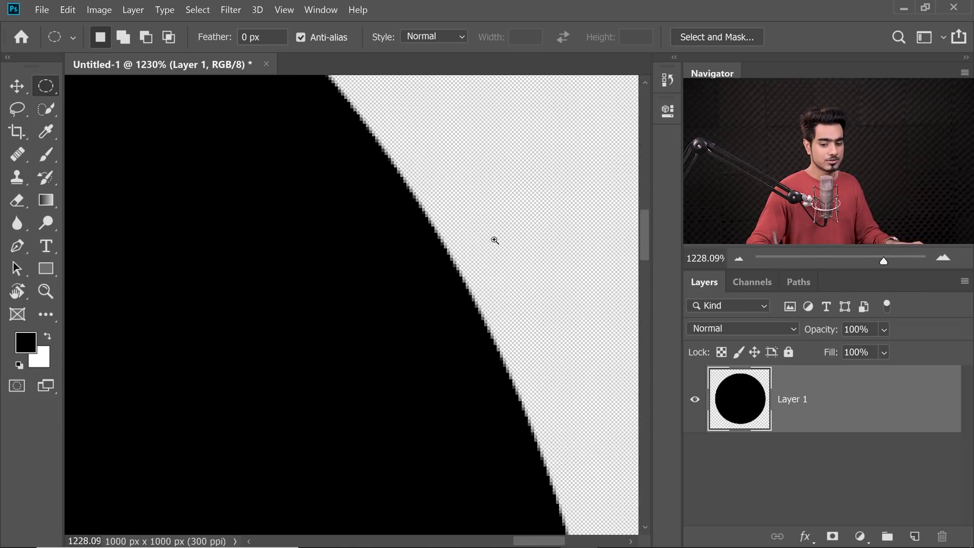
key("ctrl+0")
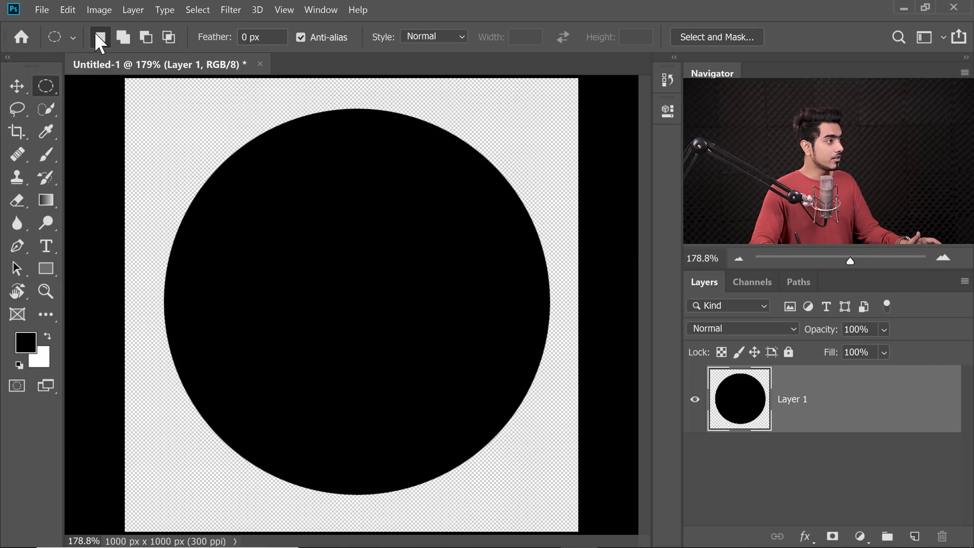
- Resize the image to 500 × 500 px in Image Size
left_click(99, 9)
left_click(118, 108)
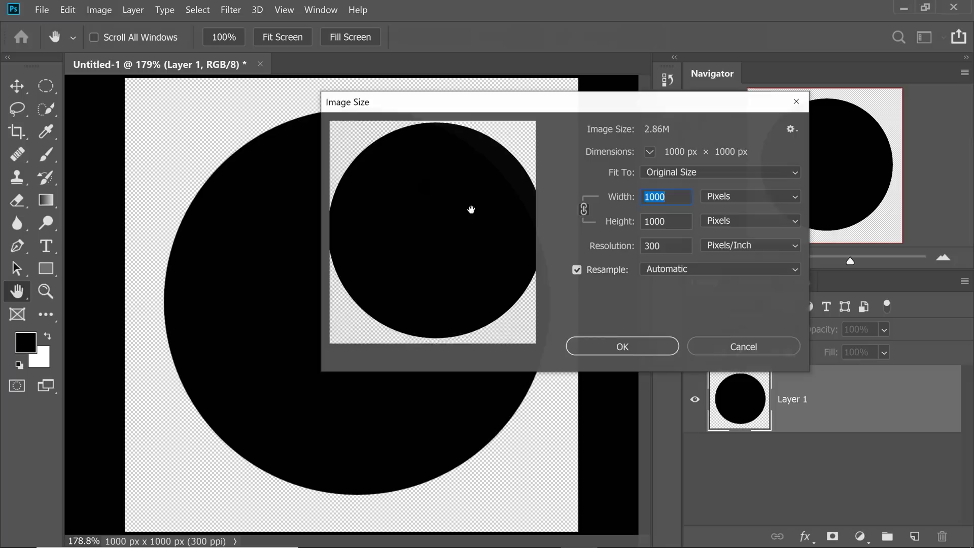
type("500")
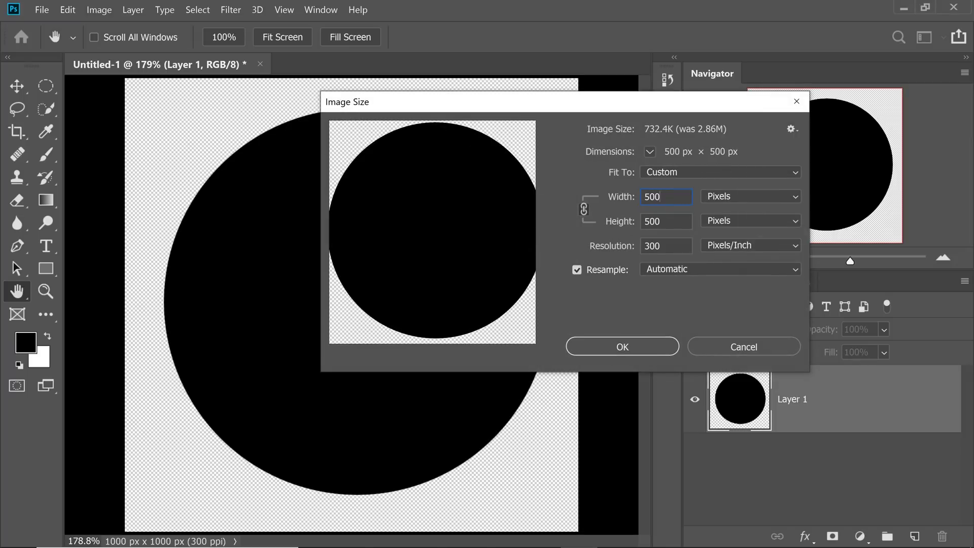
key("Return")
key("m")
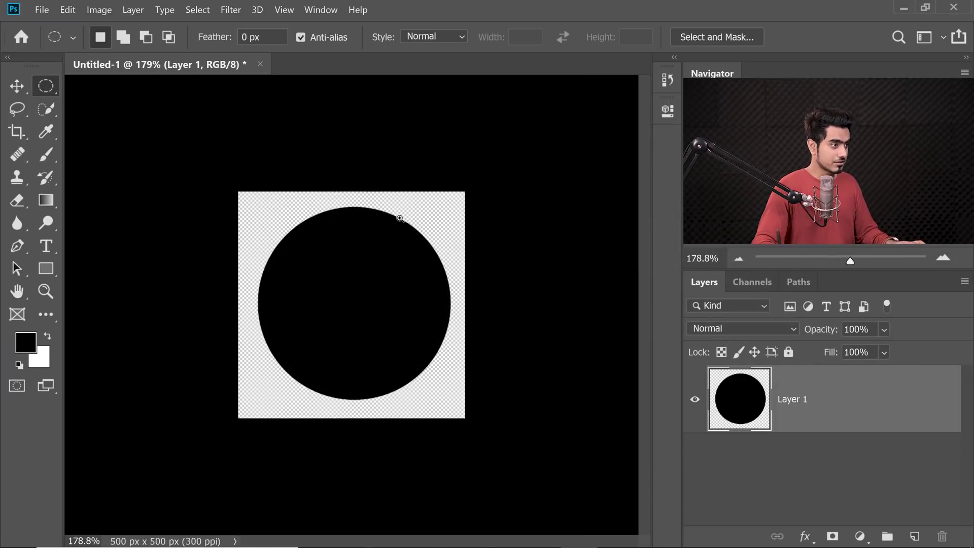
left_click_drag(420, 233, 376, 254)
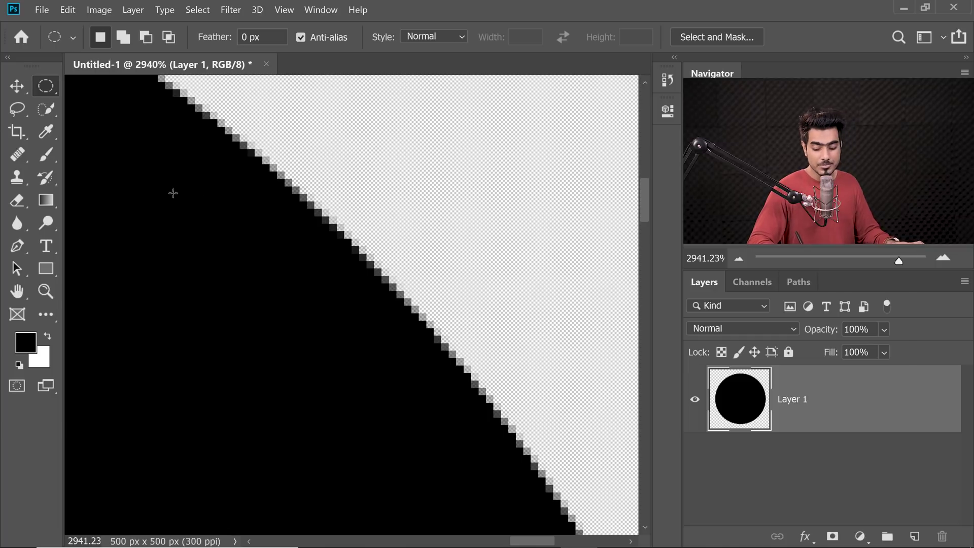
key("ctrl+0")
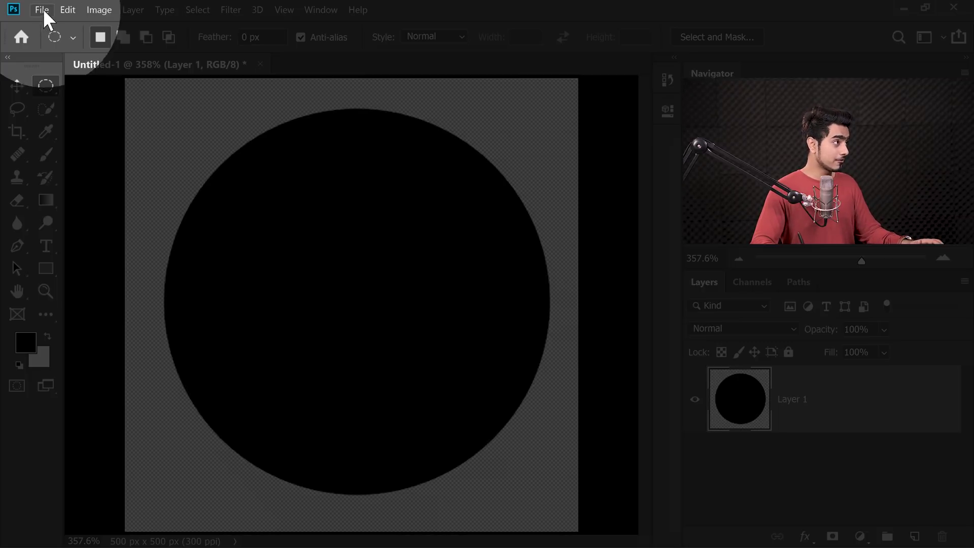
- Export As PNG and browse to the Transparent JPG > Tutorial folder
left_click(42, 10)
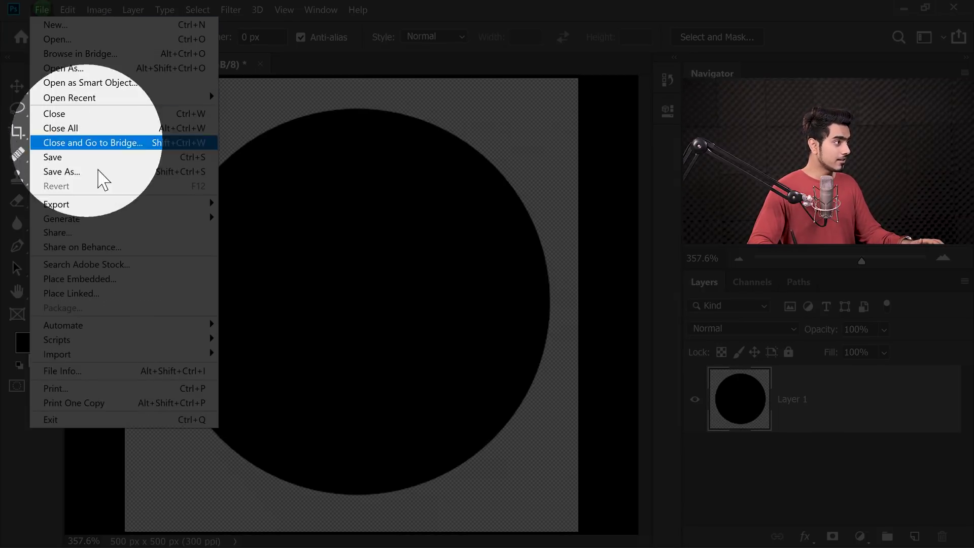
mouse_move(120, 203)
left_click(254, 215)
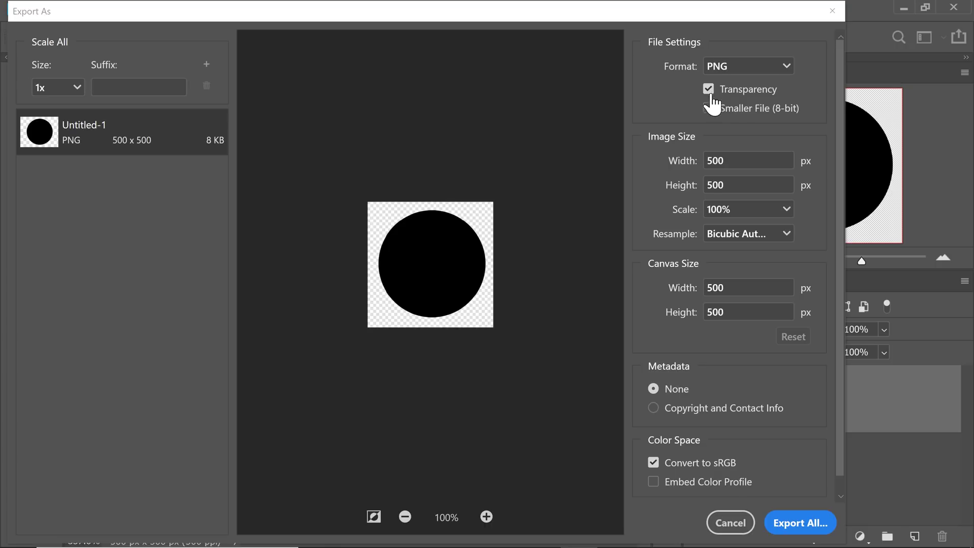
left_click(798, 525)
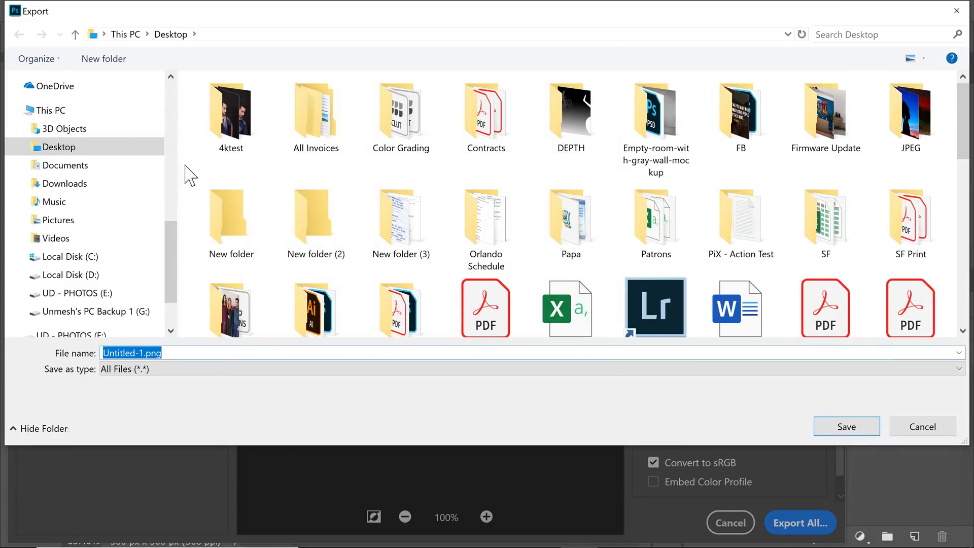
scroll(177, 218, "up", 4)
left_click(114, 210)
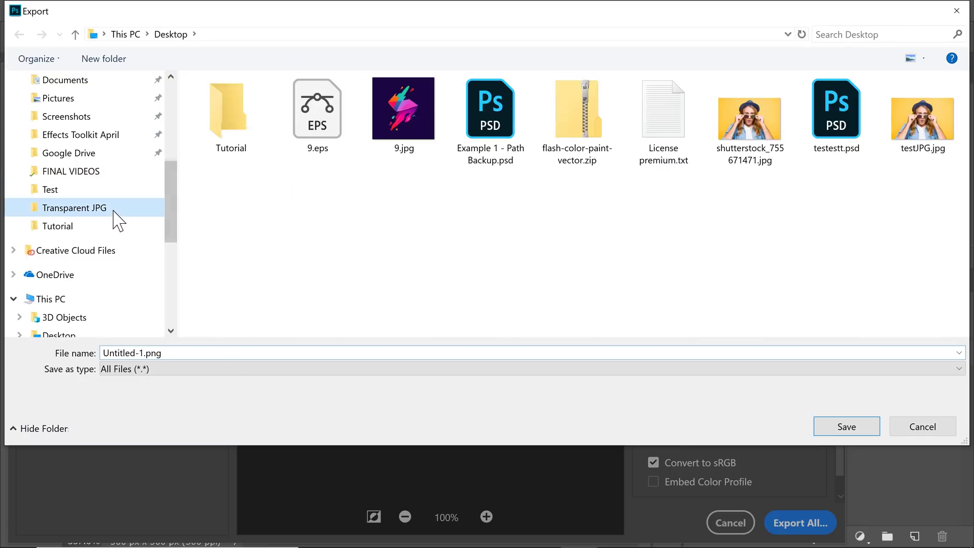
double_click(229, 113)
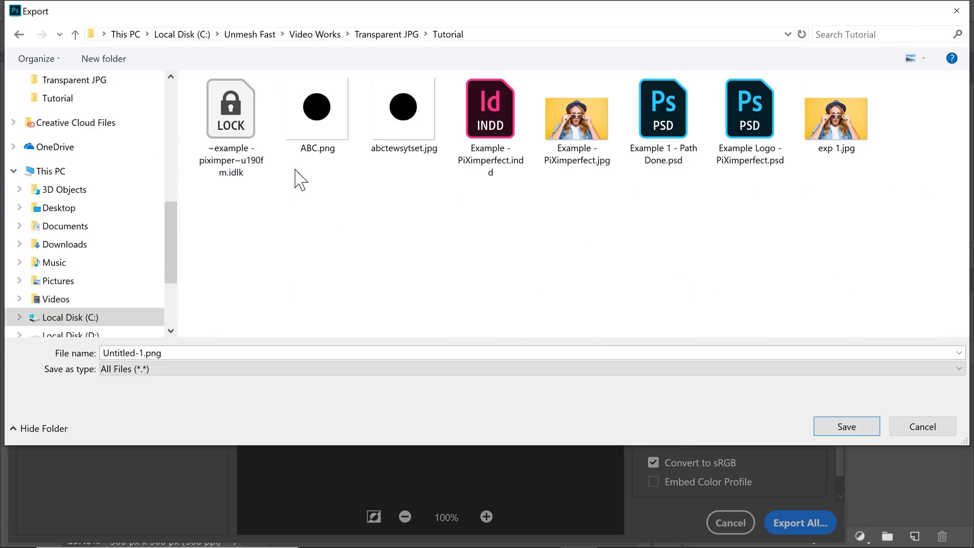
left_click(124, 353)
- Save the export as Test1.png and drag it from File Explorer into InDesign
left_click(849, 429)
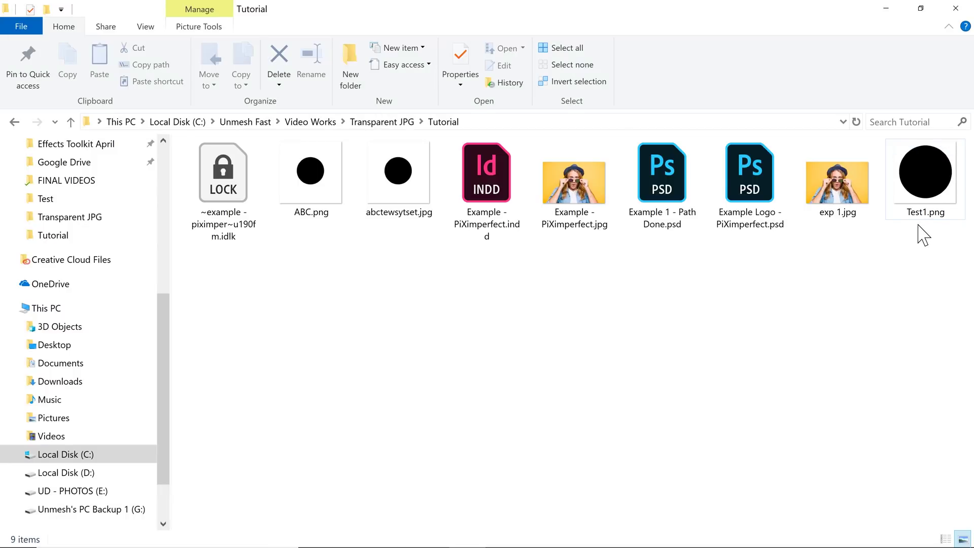
left_click_drag(928, 178, 464, 177)
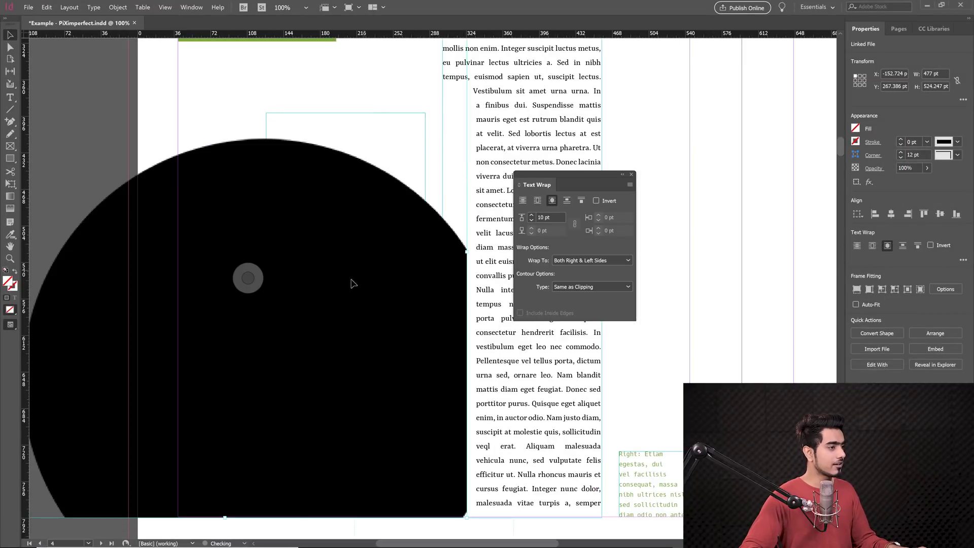
- Zoom out to 50% and enlarge the Test1.png frame to reveal the whole black disc
key("ctrl+minus")
key("ctrl+minus")
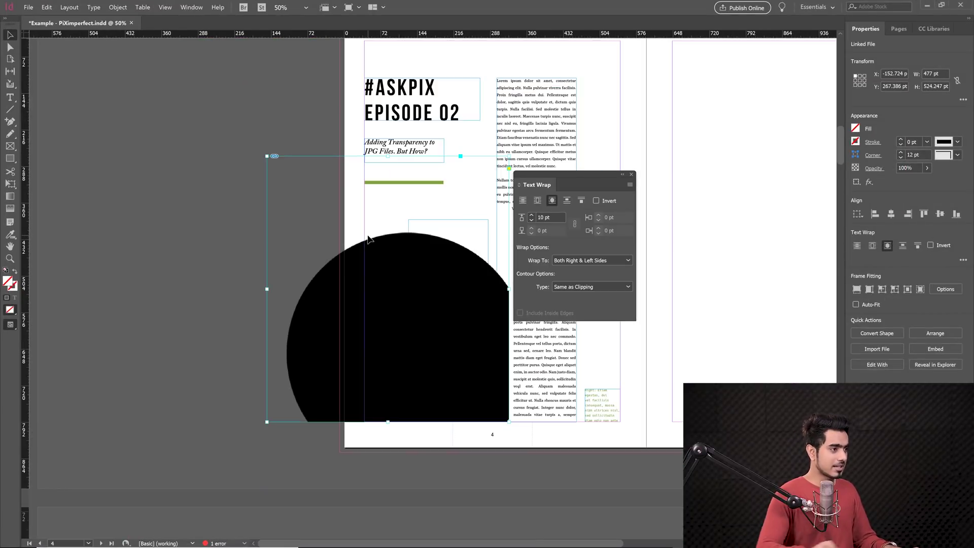
left_click_drag(508, 423, 558, 482)
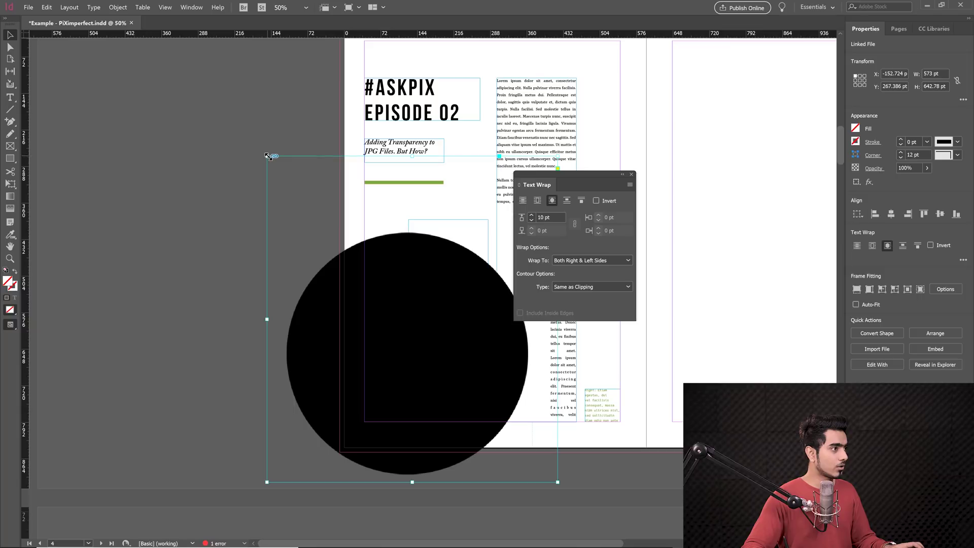
- Shrink the disc and move it near the top of the page beside the text
left_click_drag(267, 156, 387, 291)
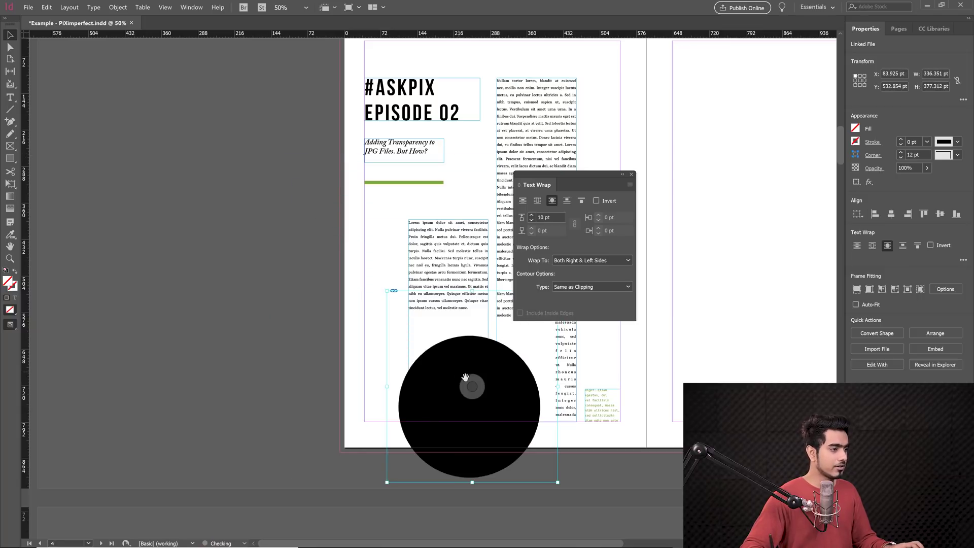
left_click_drag(463, 382, 582, 103)
key("ctrl+equal")
key("ctrl+equal")
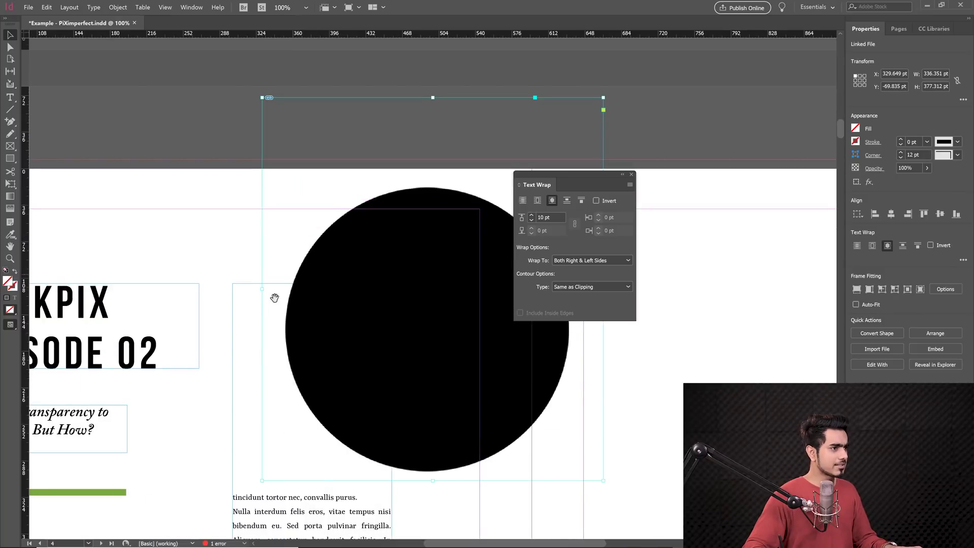
left_click_drag(272, 304, 252, 208)
left_click_drag(323, 201, 348, 282)
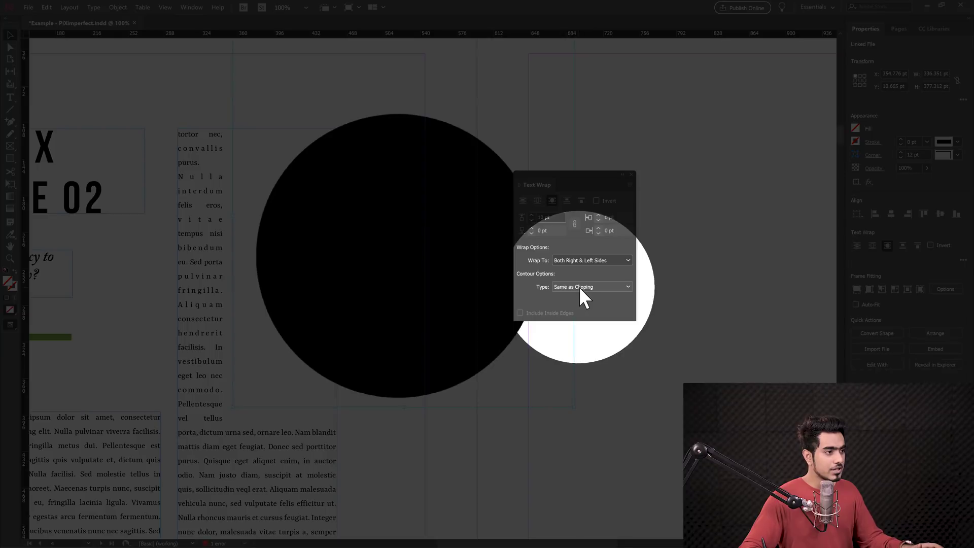
- Set the text wrap Contour Type to Alpha Channel
left_click(579, 287)
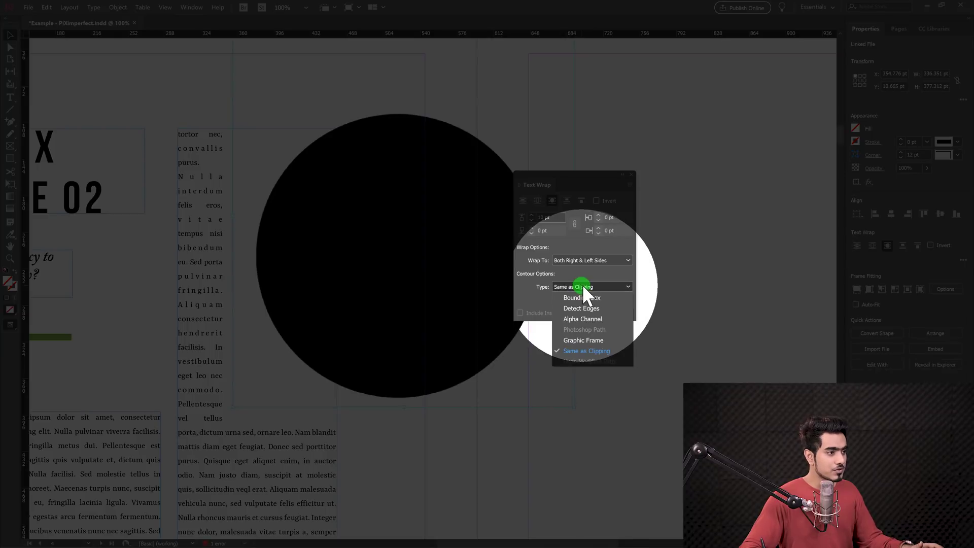
left_click(590, 319)
left_click_drag(239, 189, 325, 226)
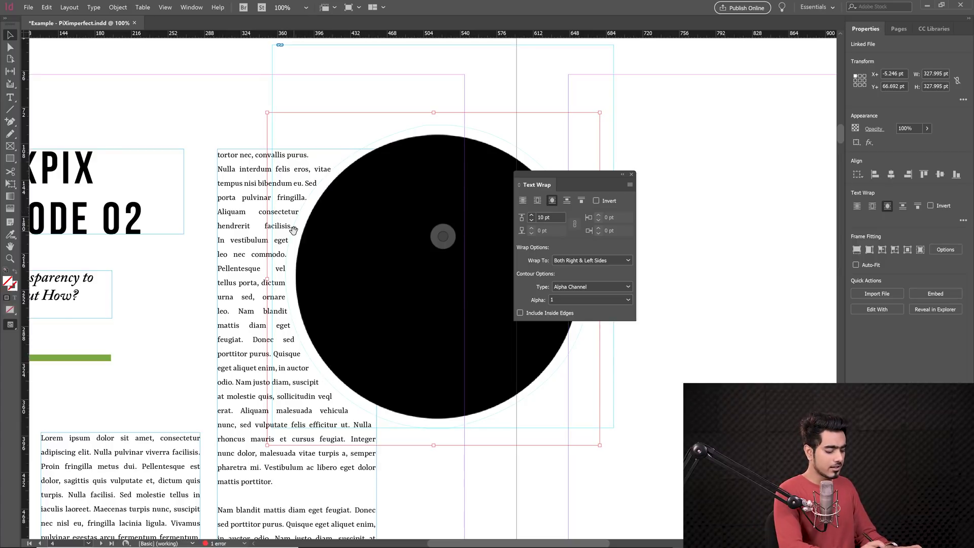
- Zoom in to 300% on the disc and pan to inspect the wrap against the body text
key("ctrl+equal")
key("ctrl+equal")
key("ctrl+equal")
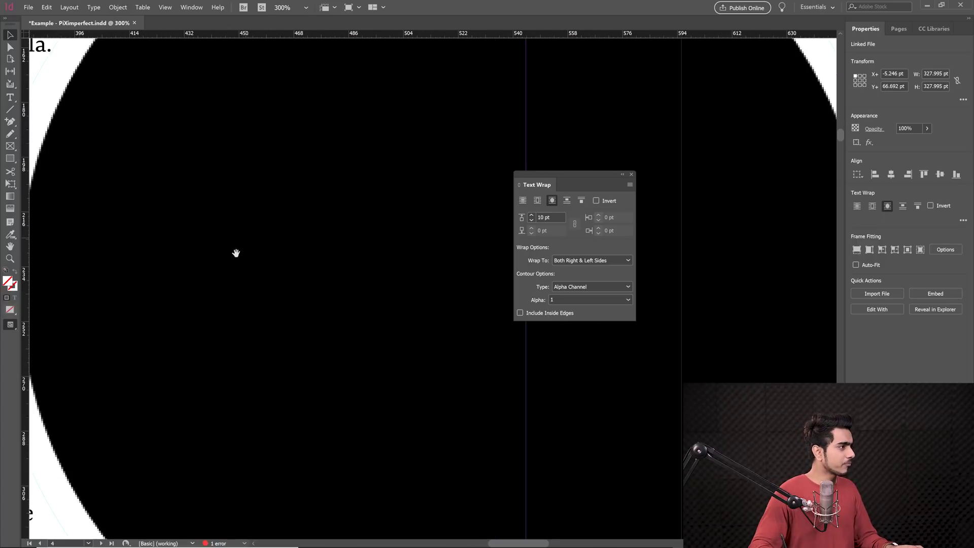
left_click_drag(233, 254, 465, 371)
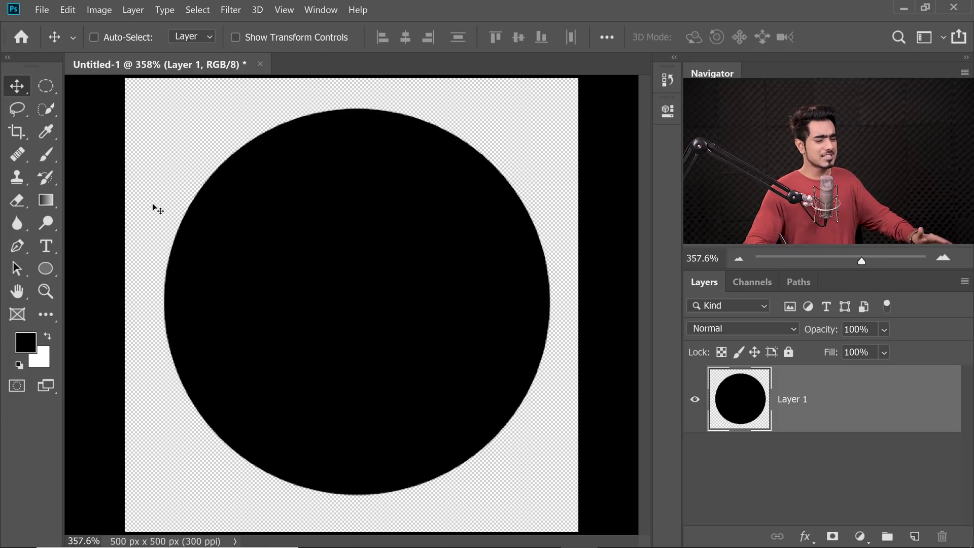
- Draw an elliptical path around the black circle with the Ellipse tool in Path mode
left_click(47, 269)
left_click(92, 299)
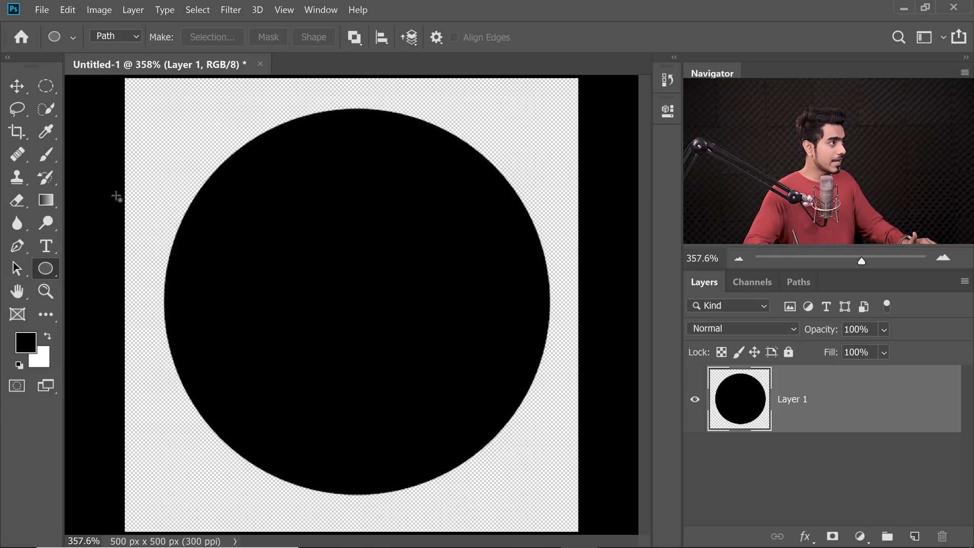
left_click(115, 35)
left_click(121, 64)
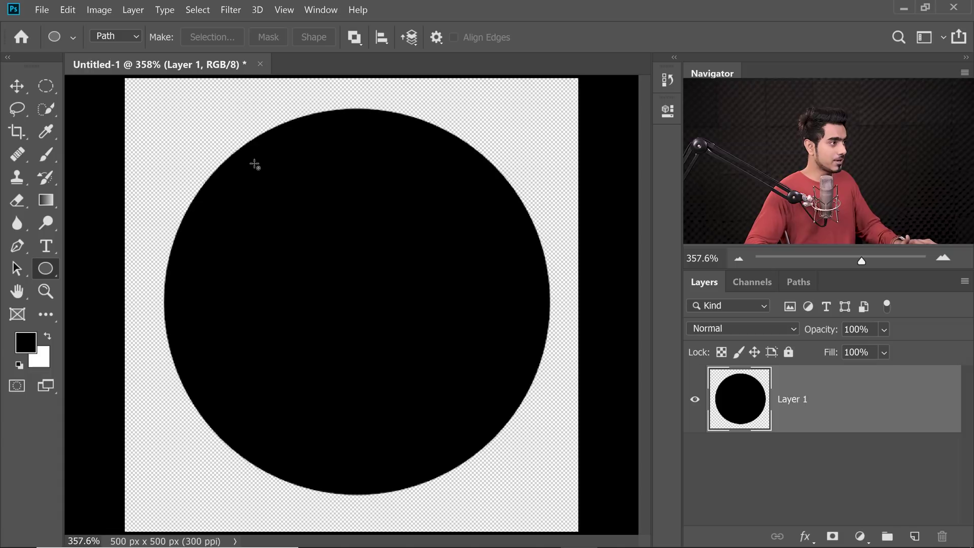
left_click_drag(242, 160, 538, 507)
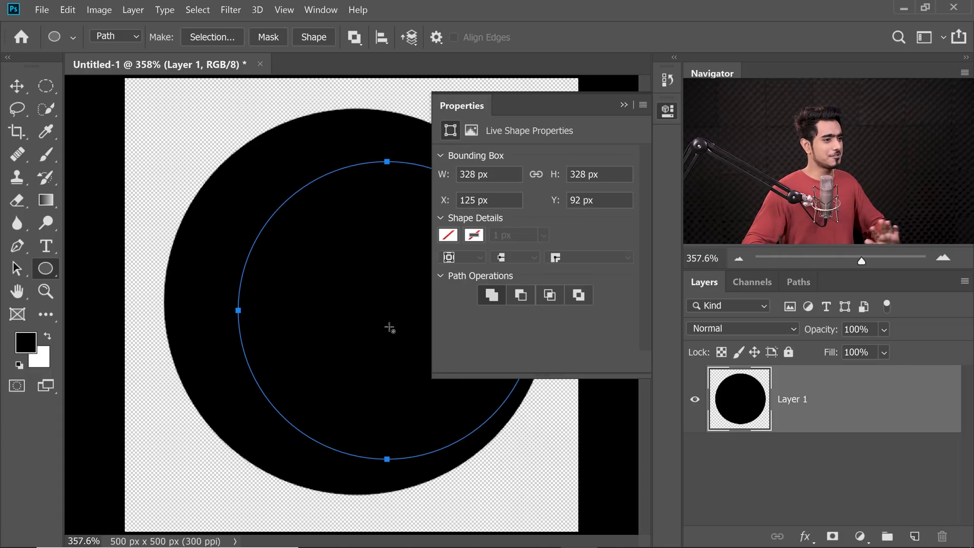
- Save the Work Path in the Paths panel under the name ABC
left_click(799, 283)
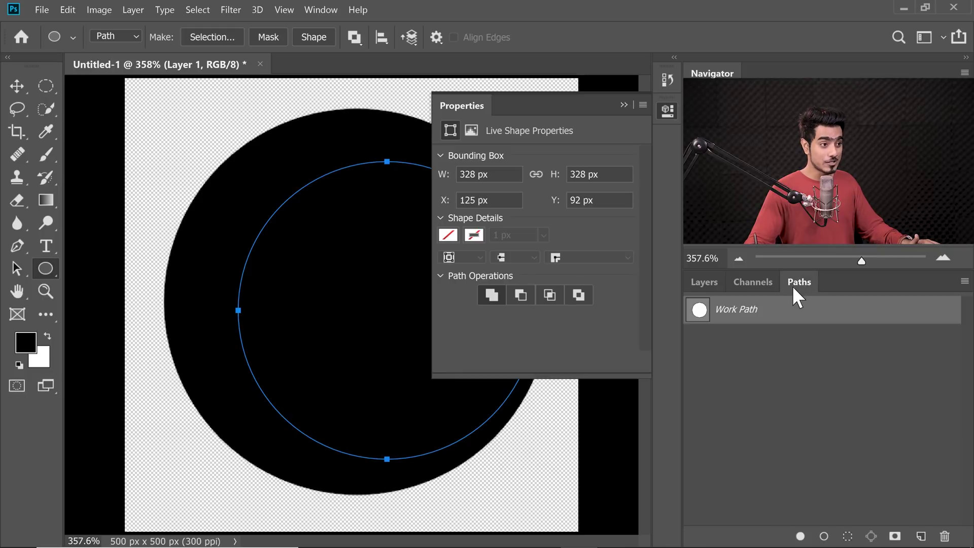
double_click(737, 310)
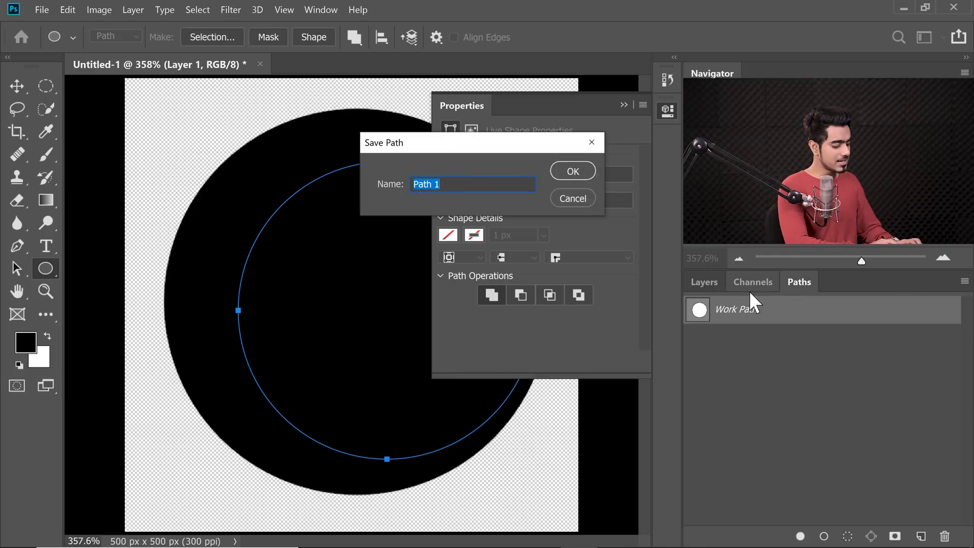
type("ABC")
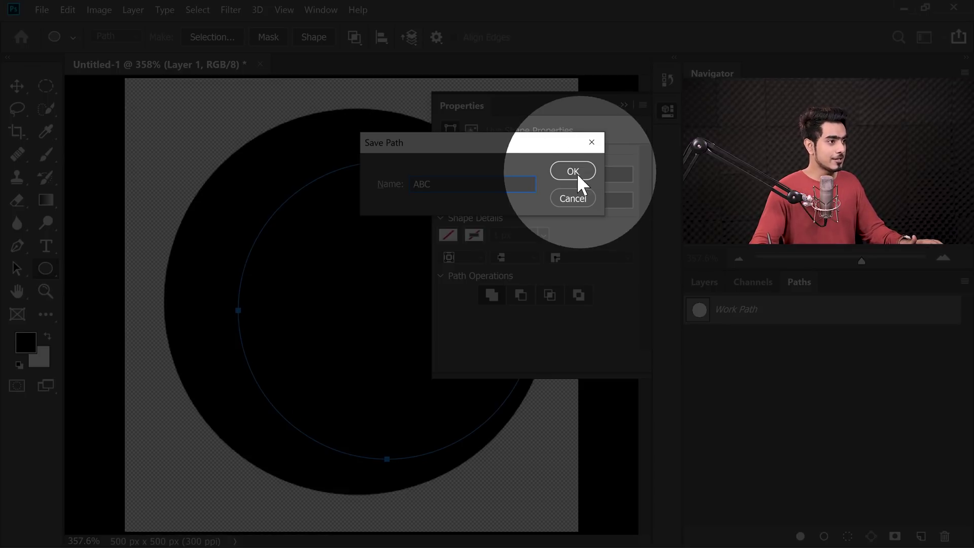
left_click(574, 172)
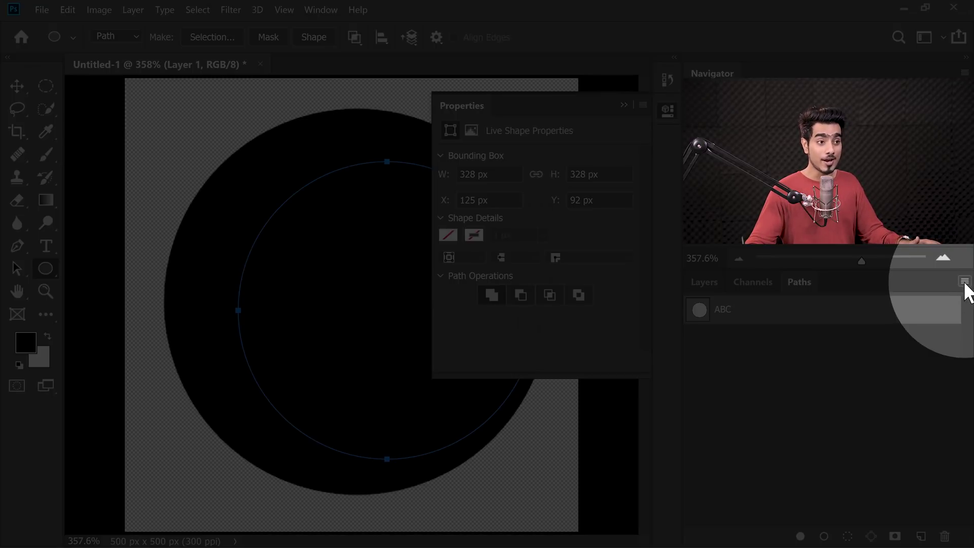
- Set path ABC as the image's clipping path
left_click(965, 282)
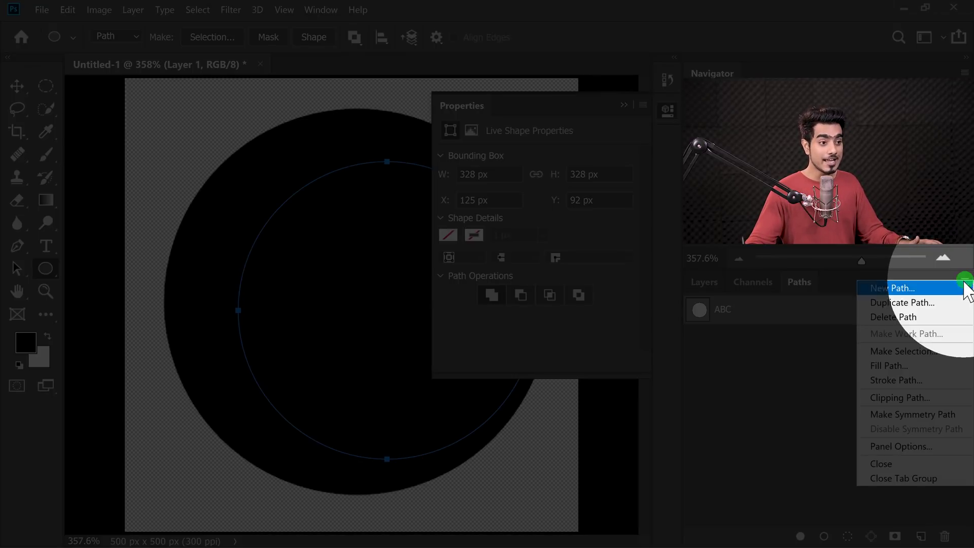
left_click(899, 397)
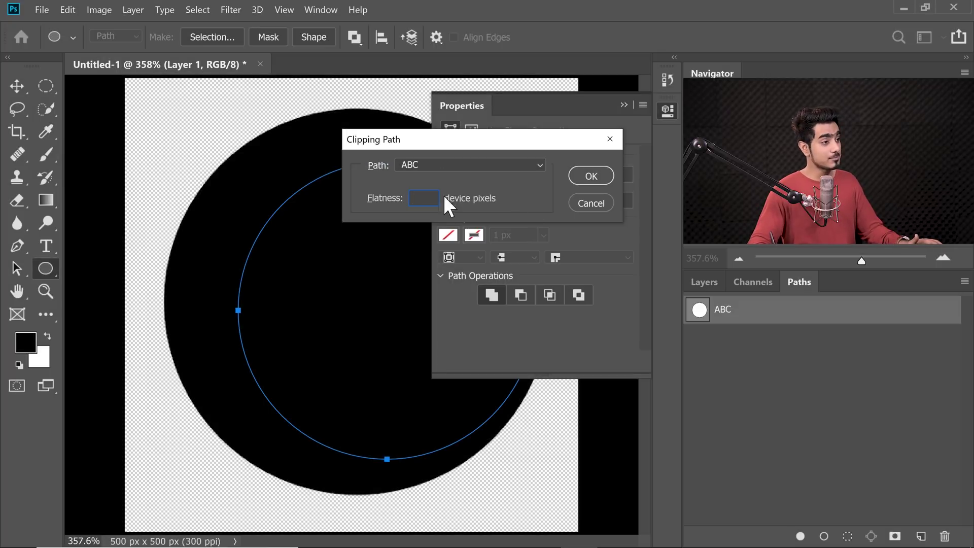
left_click(579, 181)
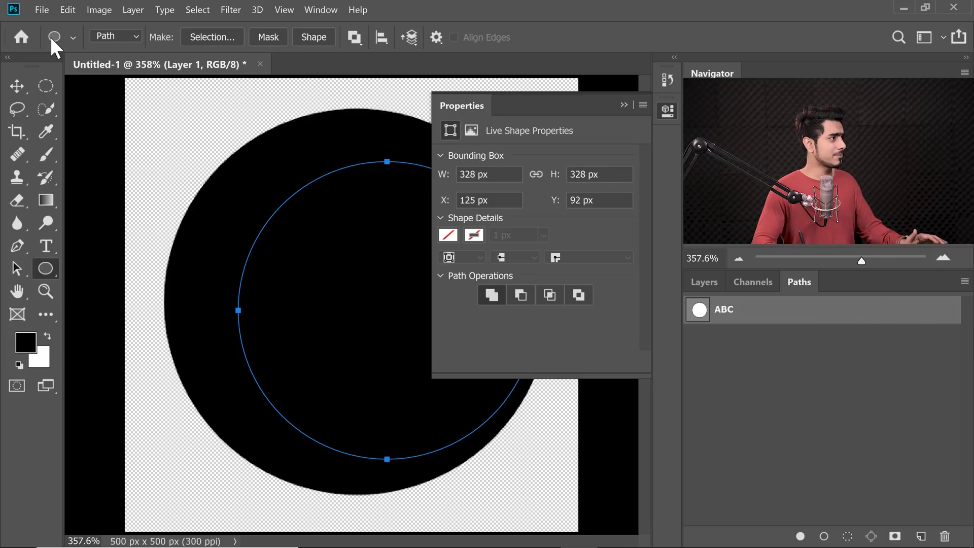
- In Save As, choose the JPEG format and rename the file to test3
left_click(40, 11)
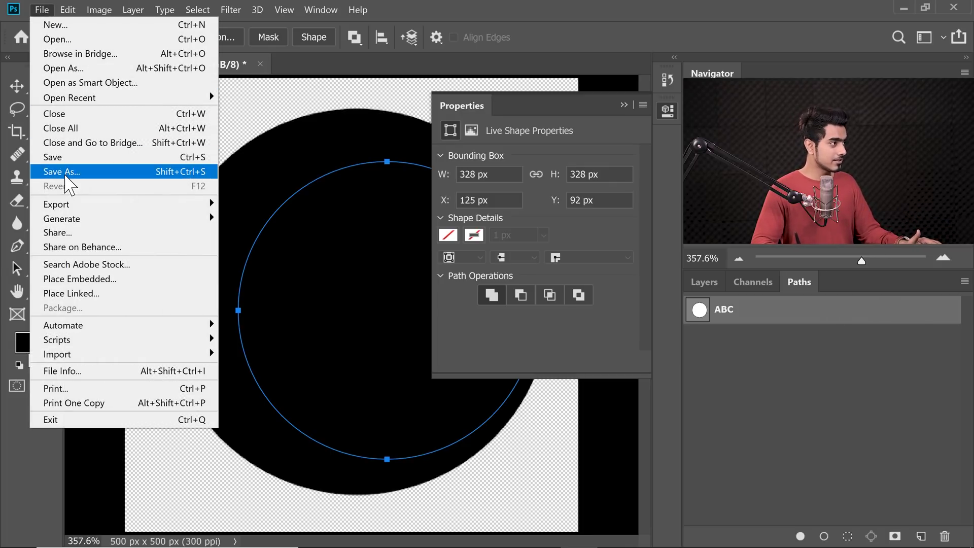
left_click(69, 174)
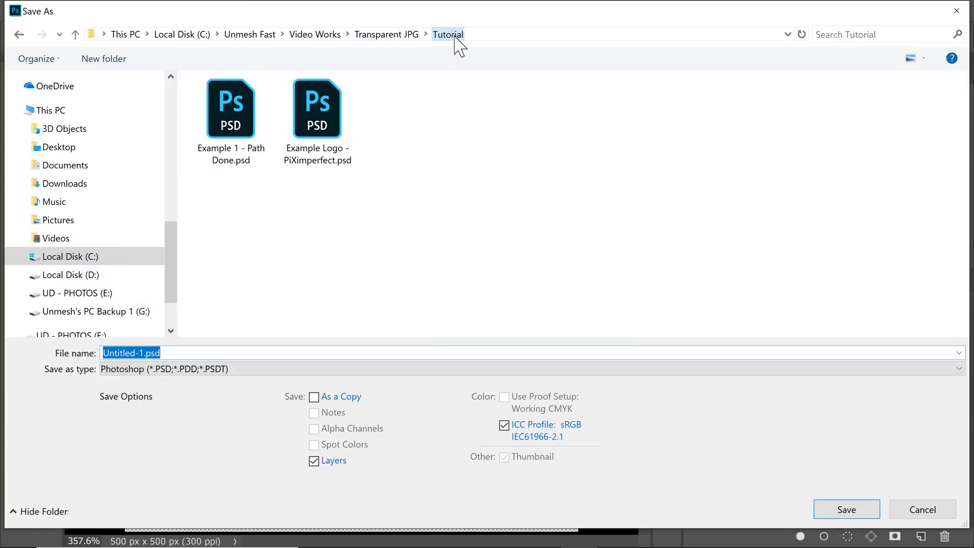
left_click(131, 353)
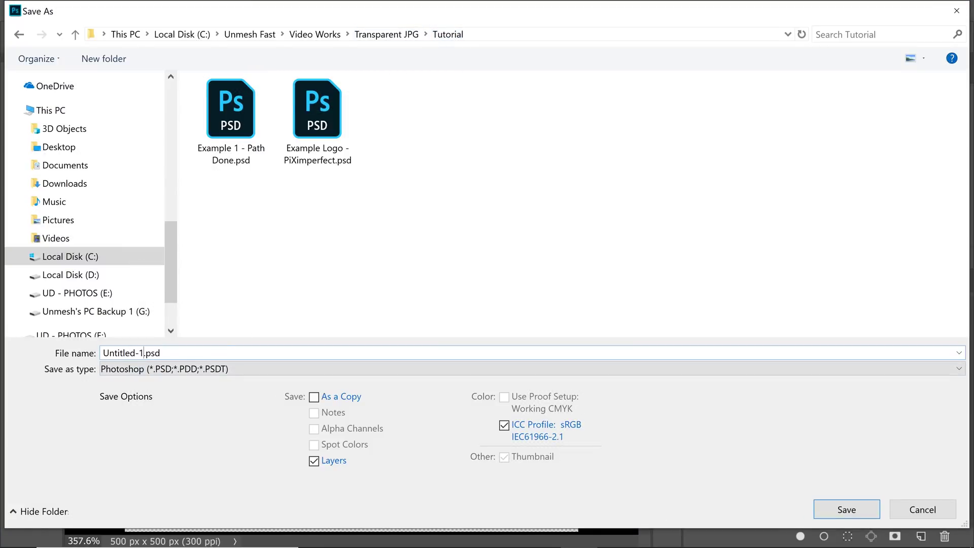
left_click(151, 372)
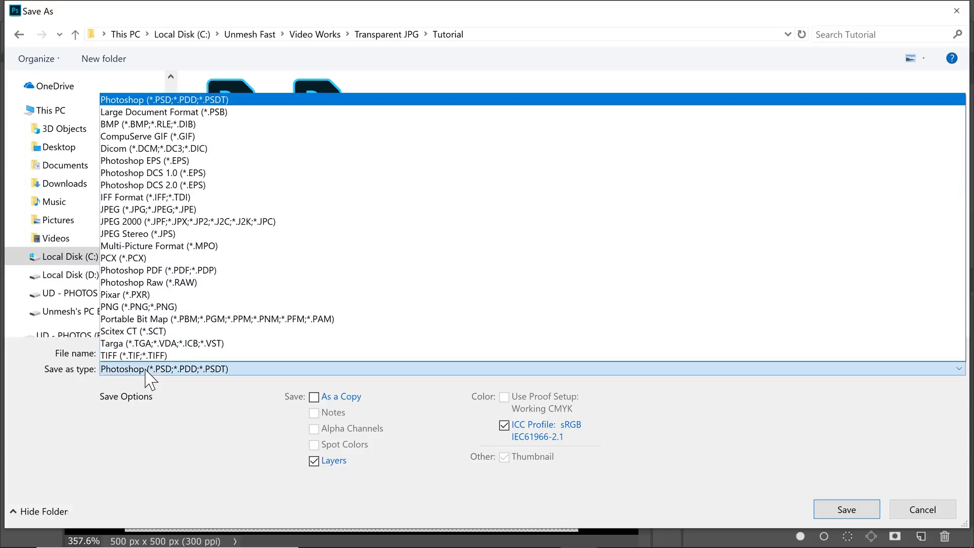
left_click(143, 209)
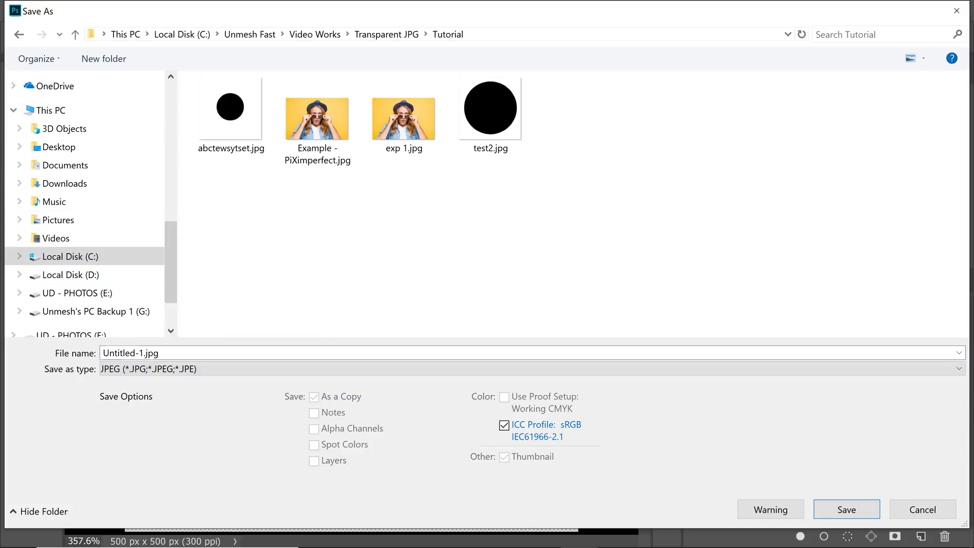
left_click(143, 353)
key("shift+Home")
type("tes")
- Save as test3.jpg without overwriting test2.jpg, accepting JPEG quality 12
left_click(838, 516)
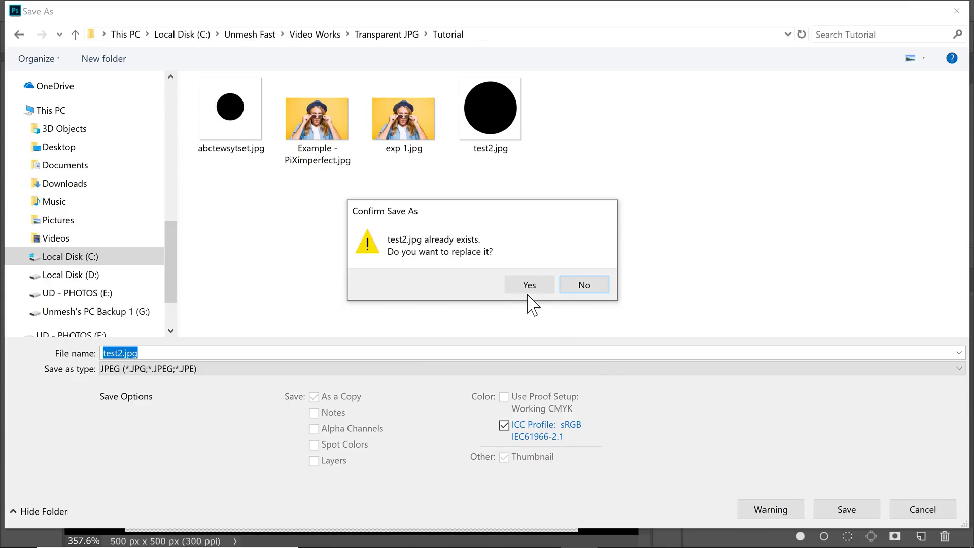
left_click(586, 287)
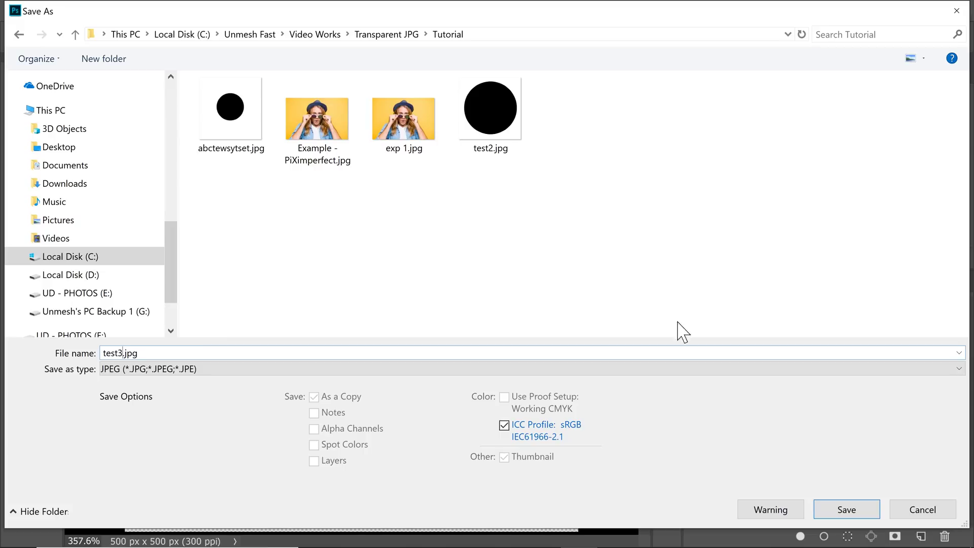
left_click(842, 508)
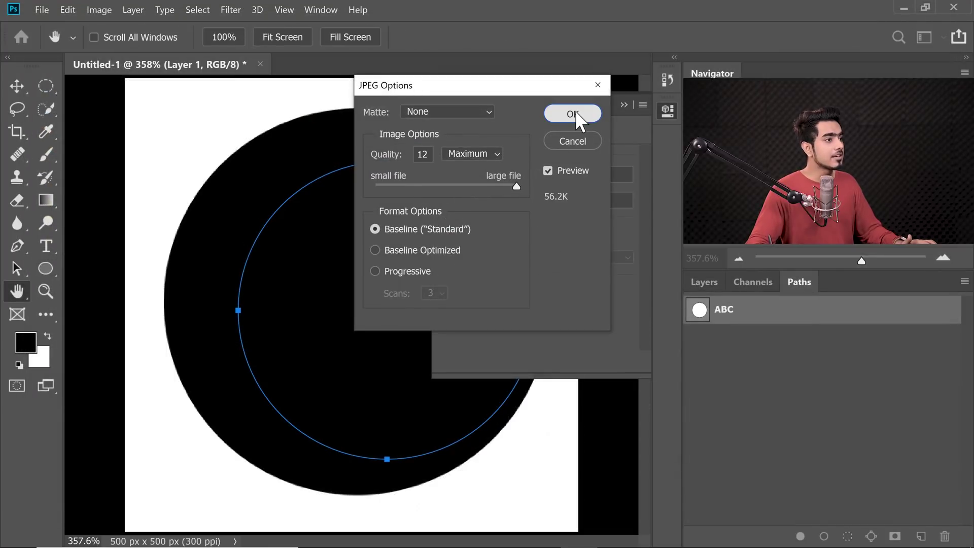
key("Return")
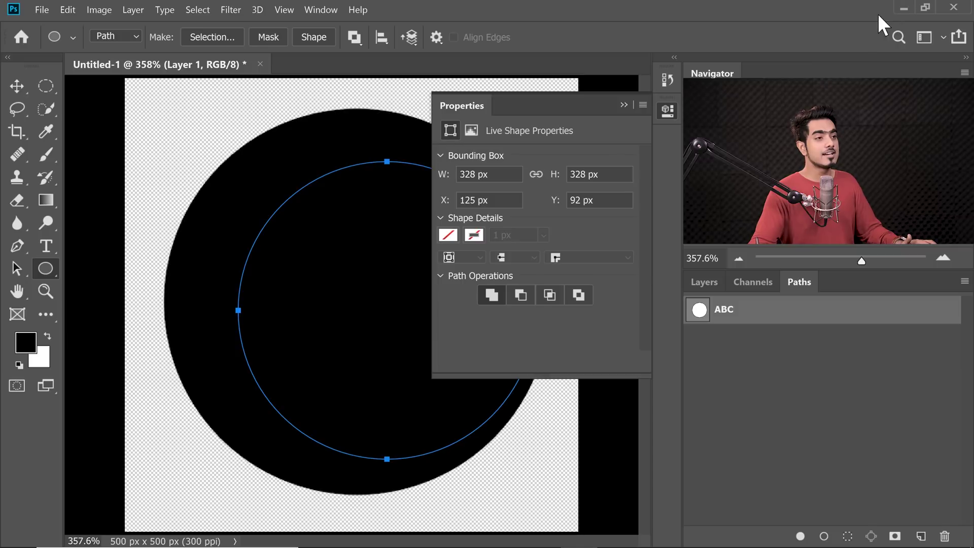
- Minimize Photoshop and drag test3.jpg from the Tutorial folder into InDesign
left_click(902, 6)
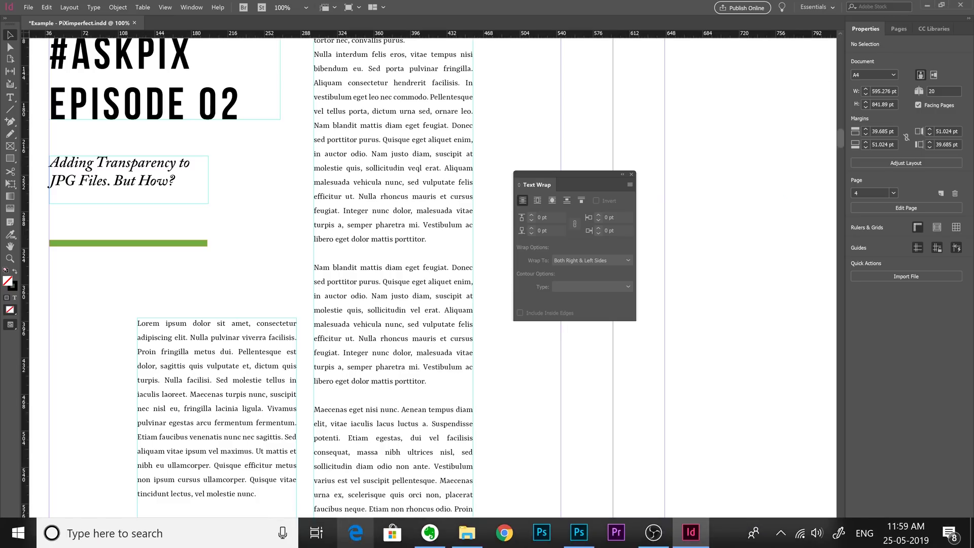
left_click(467, 540)
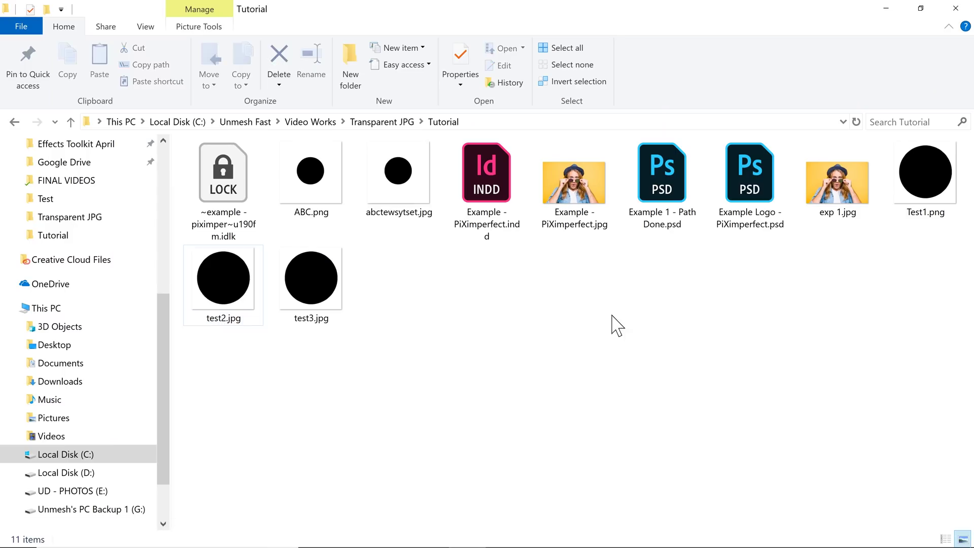
left_click(316, 303)
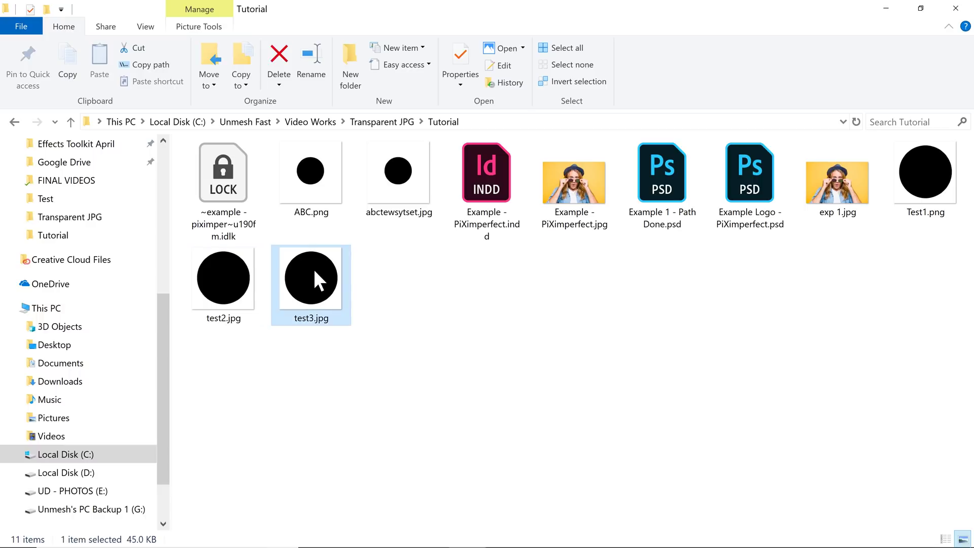
left_click_drag(319, 281, 463, 231)
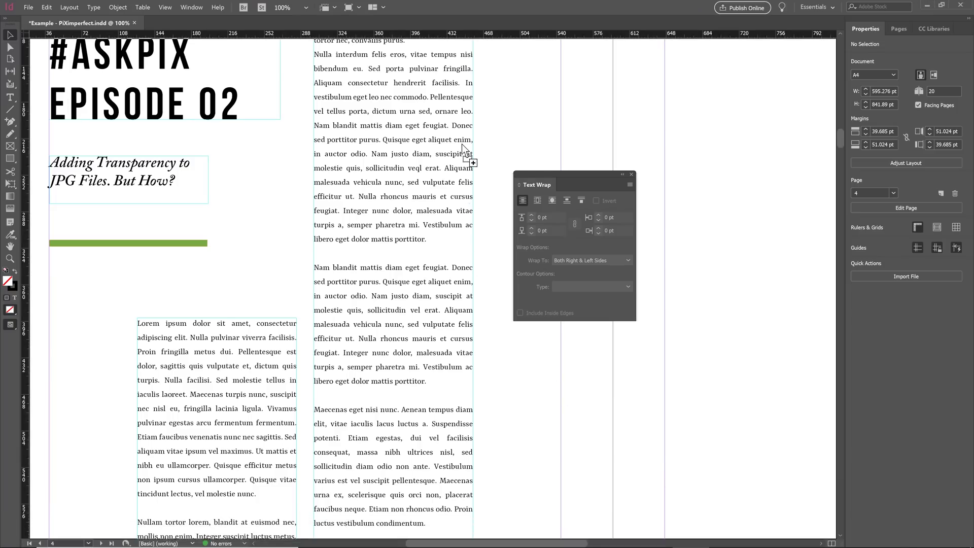
- Place the test3.jpg circle beside the middle text column on page 4
left_click(462, 149)
scroll(428, 178, "down", 1)
left_click(427, 177)
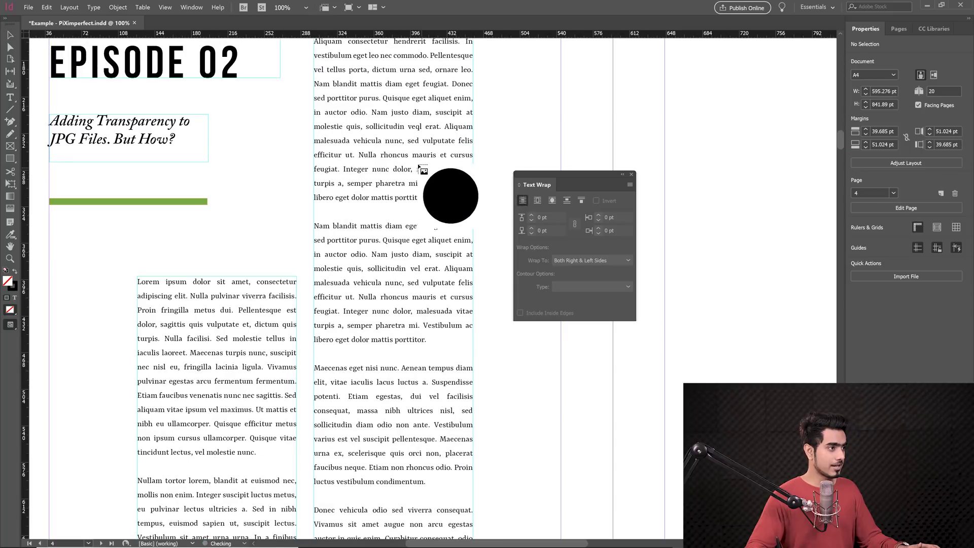
left_click(417, 163)
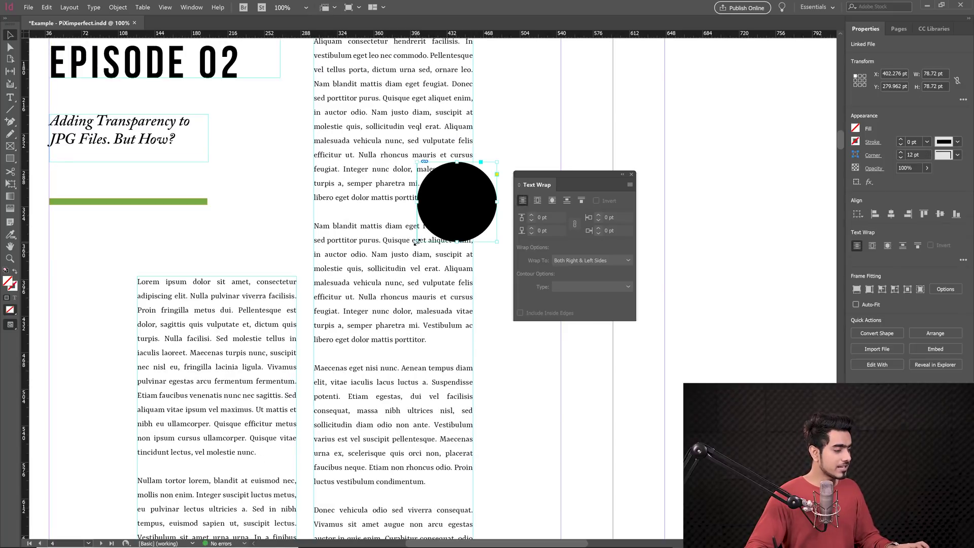
- Enlarge the test3.jpg circle frame and move it up and right into the text column
left_click_drag(380, 283, 367, 293)
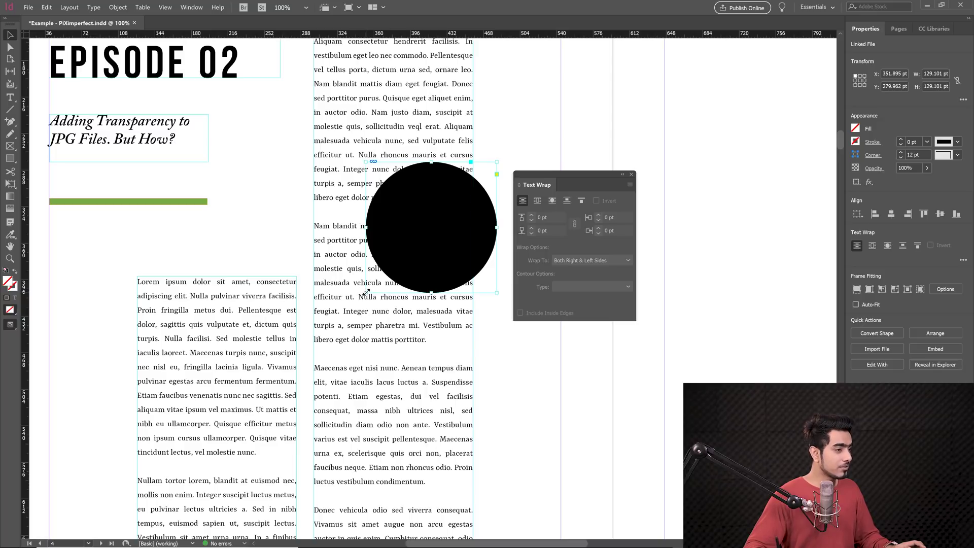
left_click_drag(320, 339, 318, 341)
left_click_drag(413, 220, 464, 203)
- Set Text Wrap to wrap around object shape with contour type Same as Clipping
left_click(553, 202)
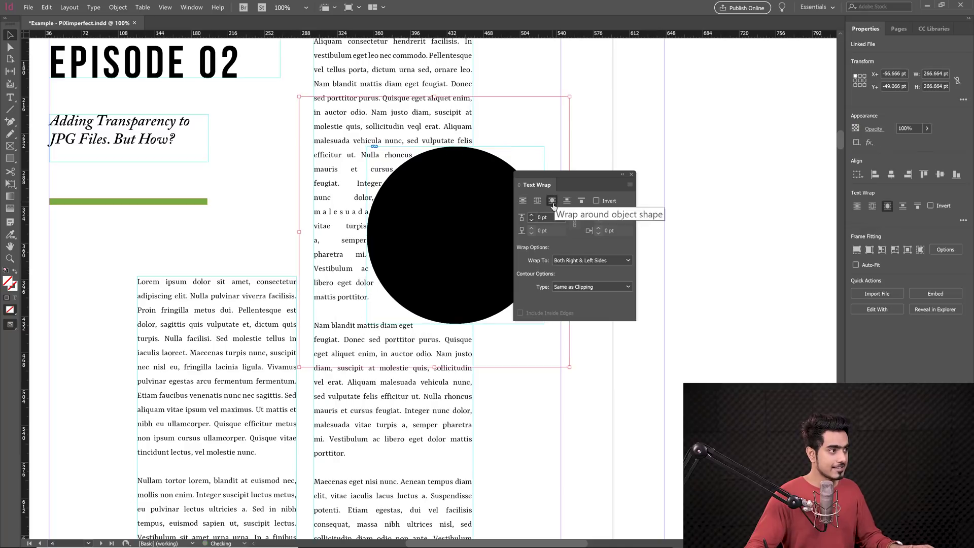
left_click(572, 288)
left_click(580, 351)
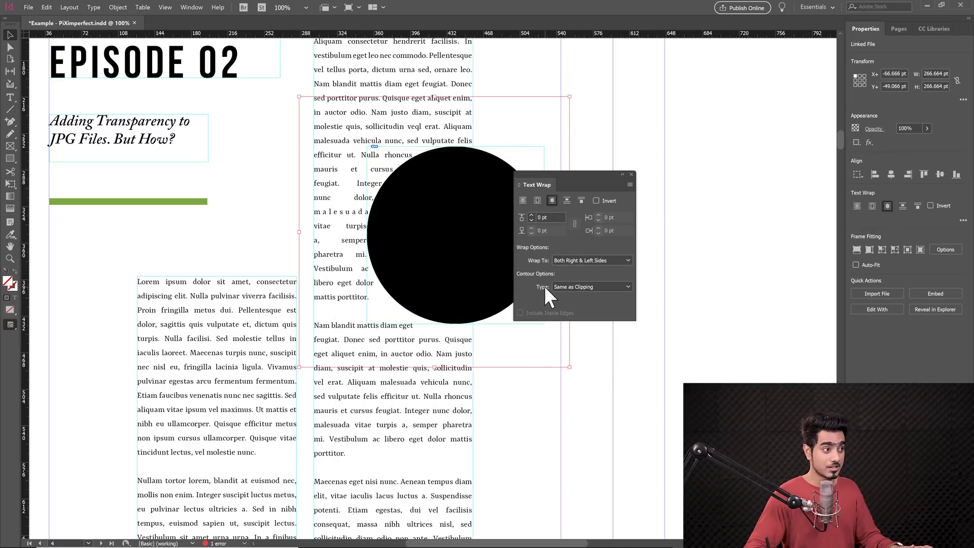
- Raise the text wrap offset to 12 pt on all sides
left_click(531, 214)
left_click(530, 215)
left_click(530, 215)
left_click(530, 215)
left_click(529, 215)
left_click(530, 216)
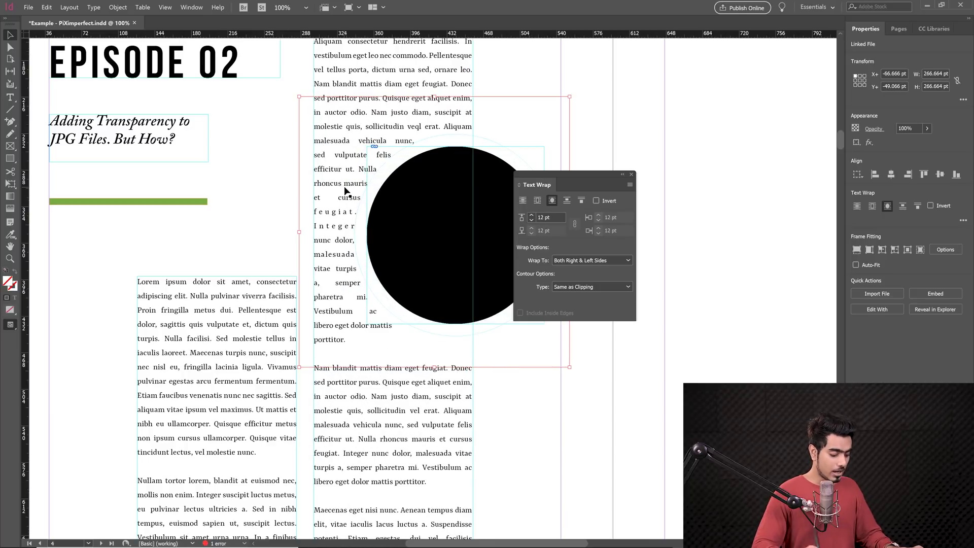
scroll(345, 191, "up", 10)
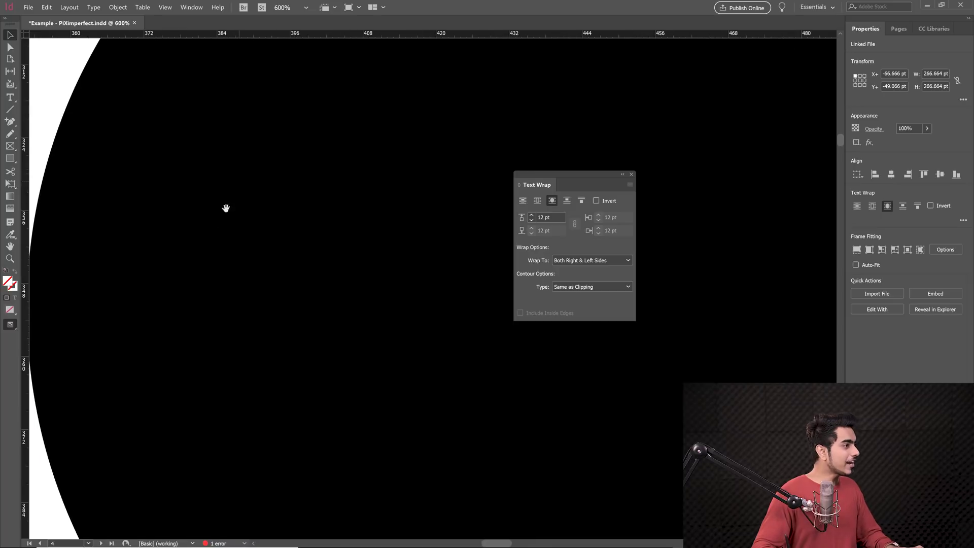
left_click_drag(226, 208, 409, 387)
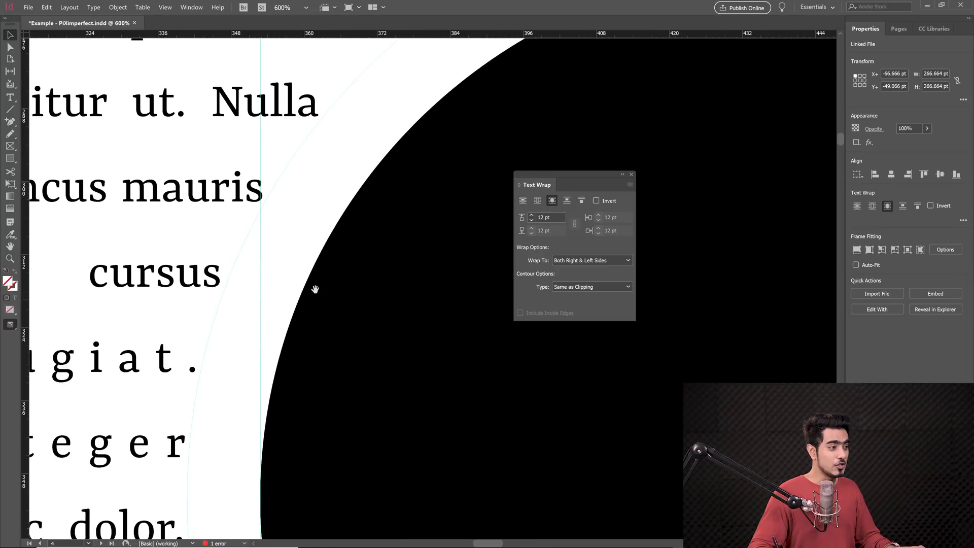
key("ctrl+equal")
key("ctrl+equal")
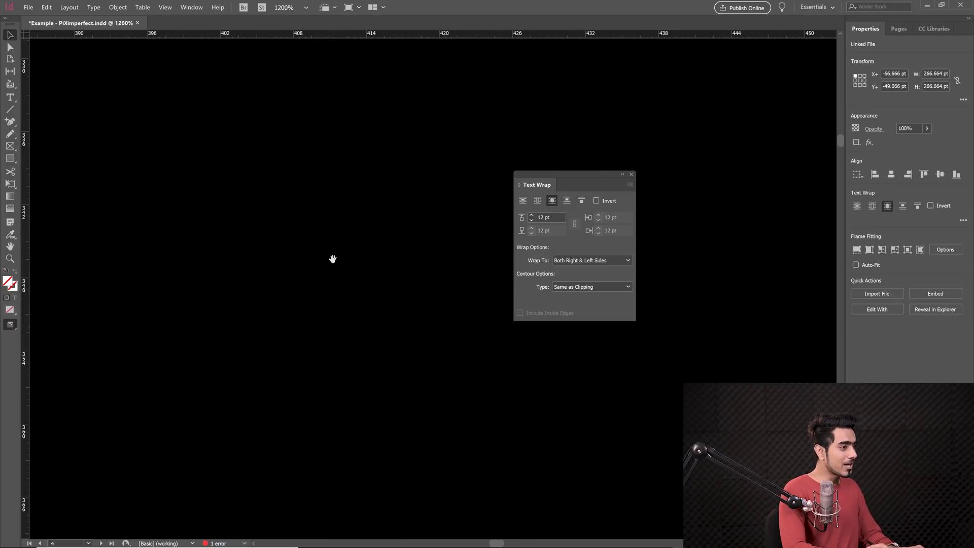
scroll(643, 428, "left", 5)
scroll(644, 427, "up", 2)
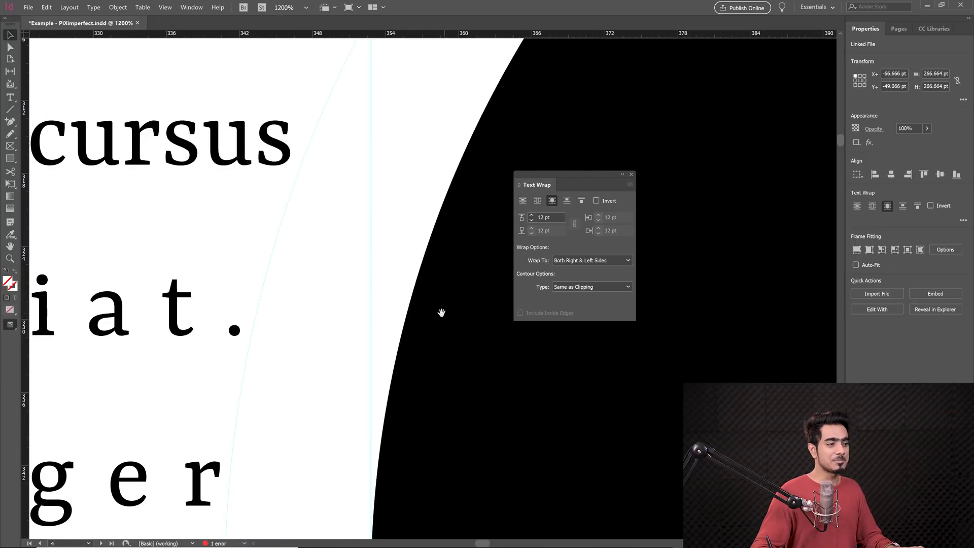